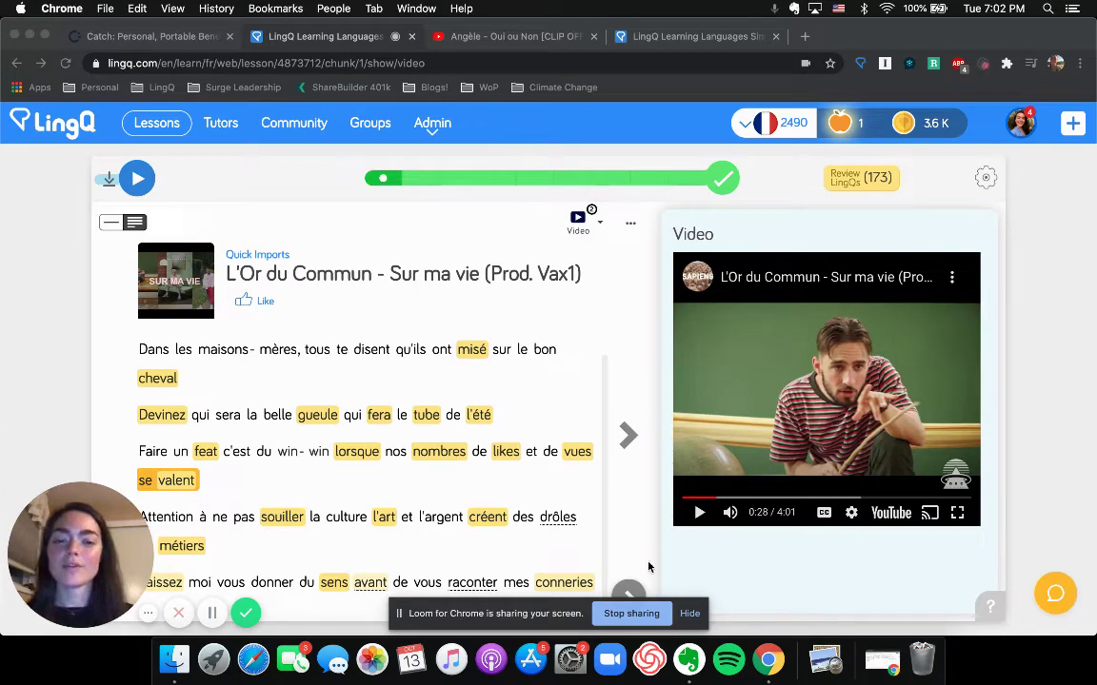
# - Hide the screen-sharing notice and go to the YouTube page of "Angèle - Oui ou Non [CLIP OFFICIEL]"
pyautogui.click(689, 613)
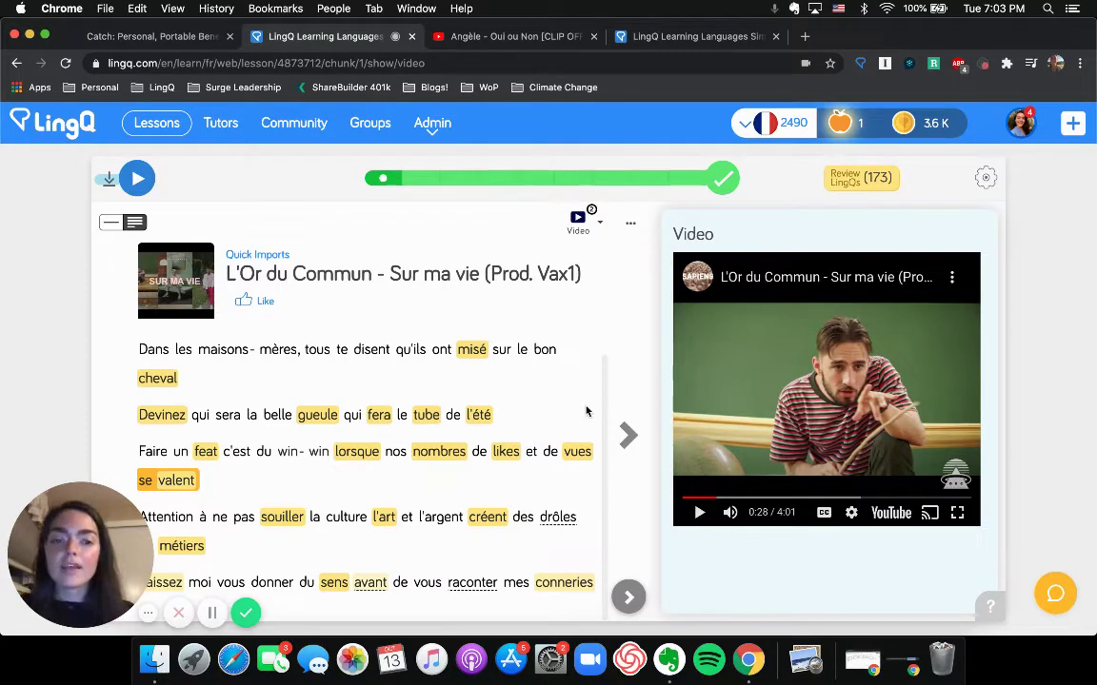
pyautogui.click(479, 36)
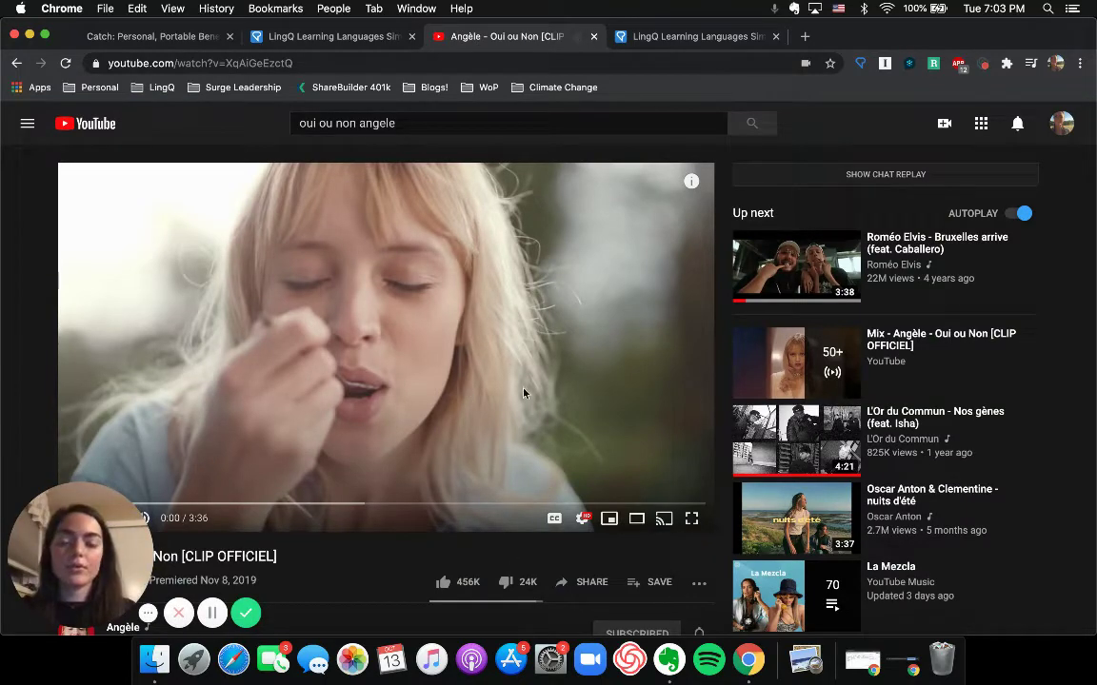
pyautogui.scroll(-3, 540, 395)
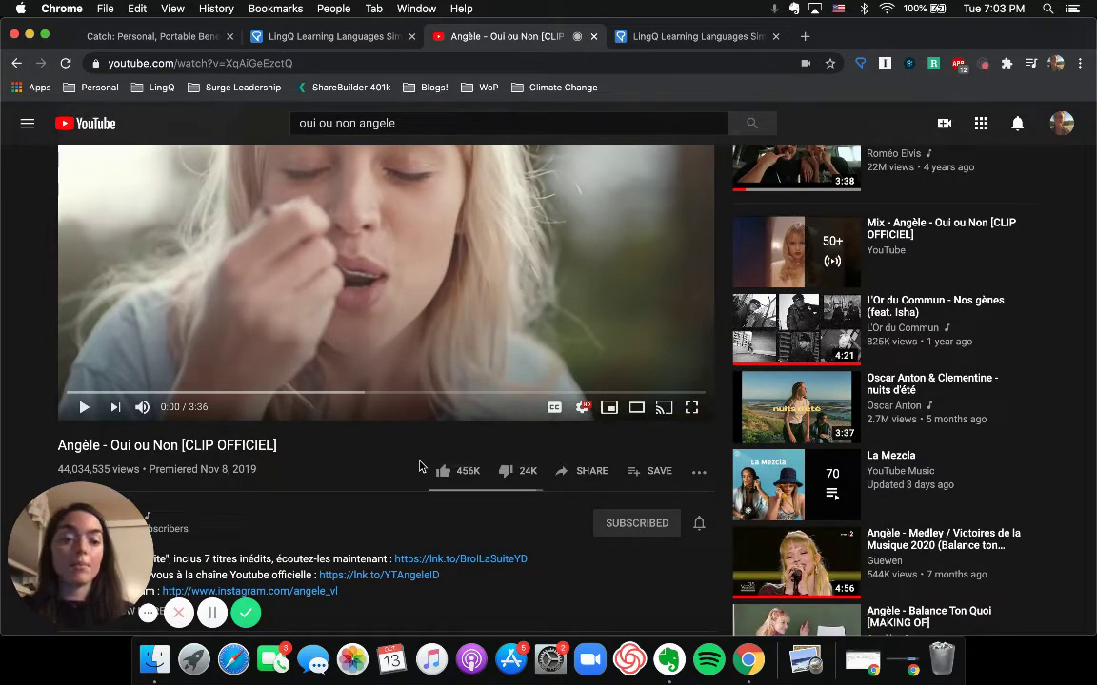
pyautogui.scroll(-2, 419, 467)
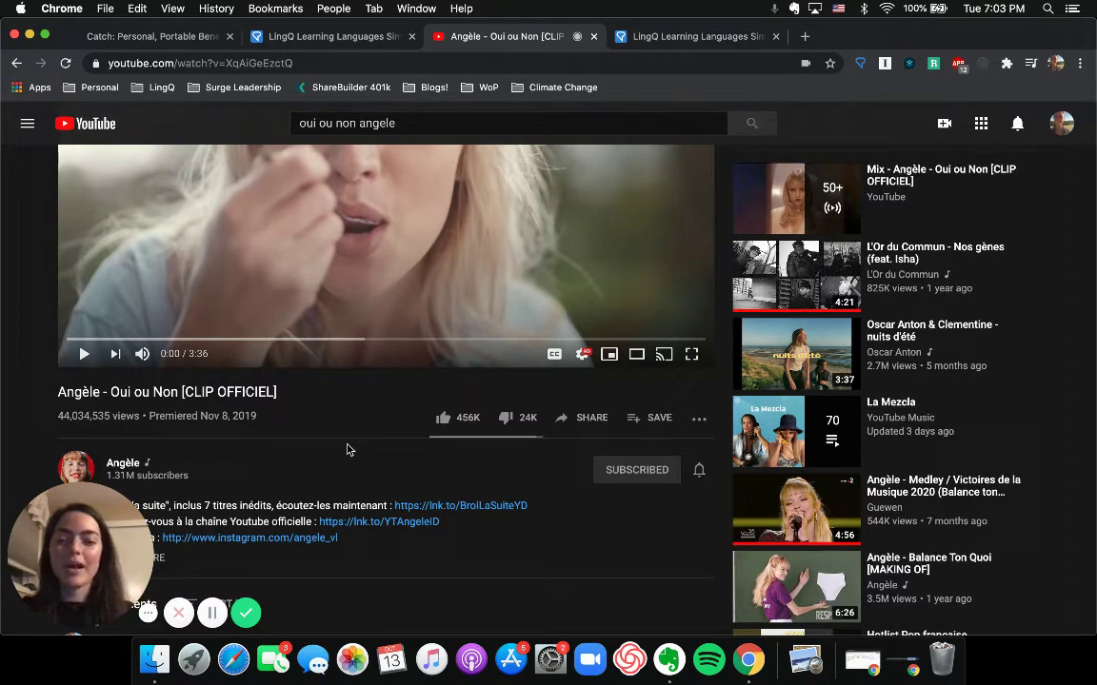
pyautogui.scroll(3, 347, 449)
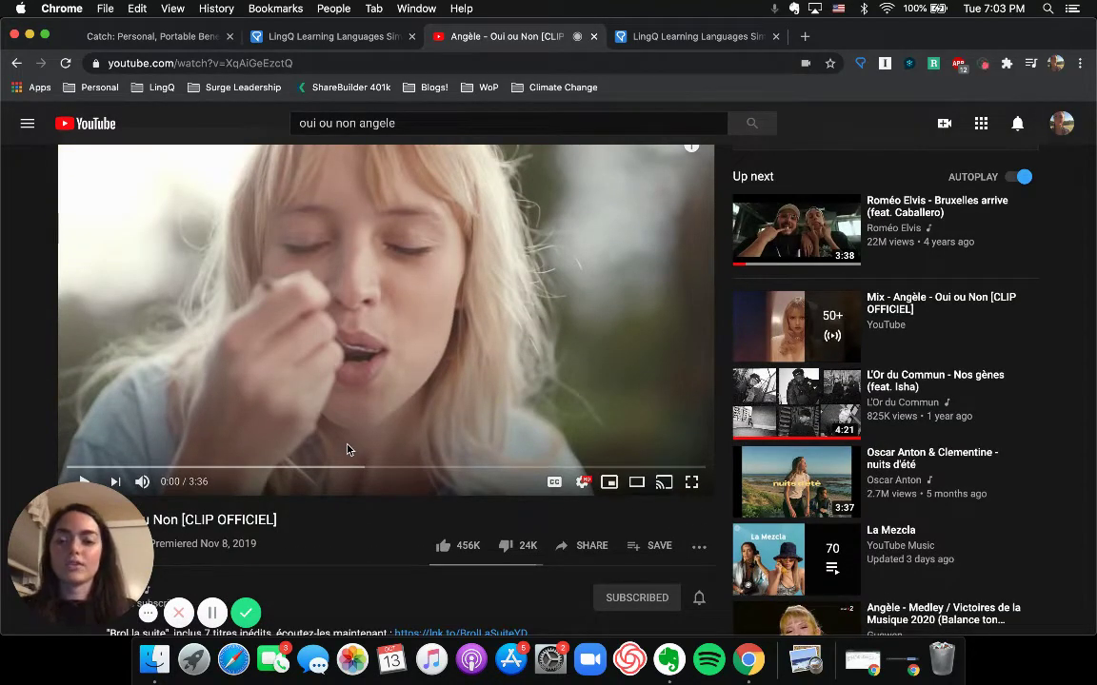
pyautogui.scroll(-1, 347, 450)
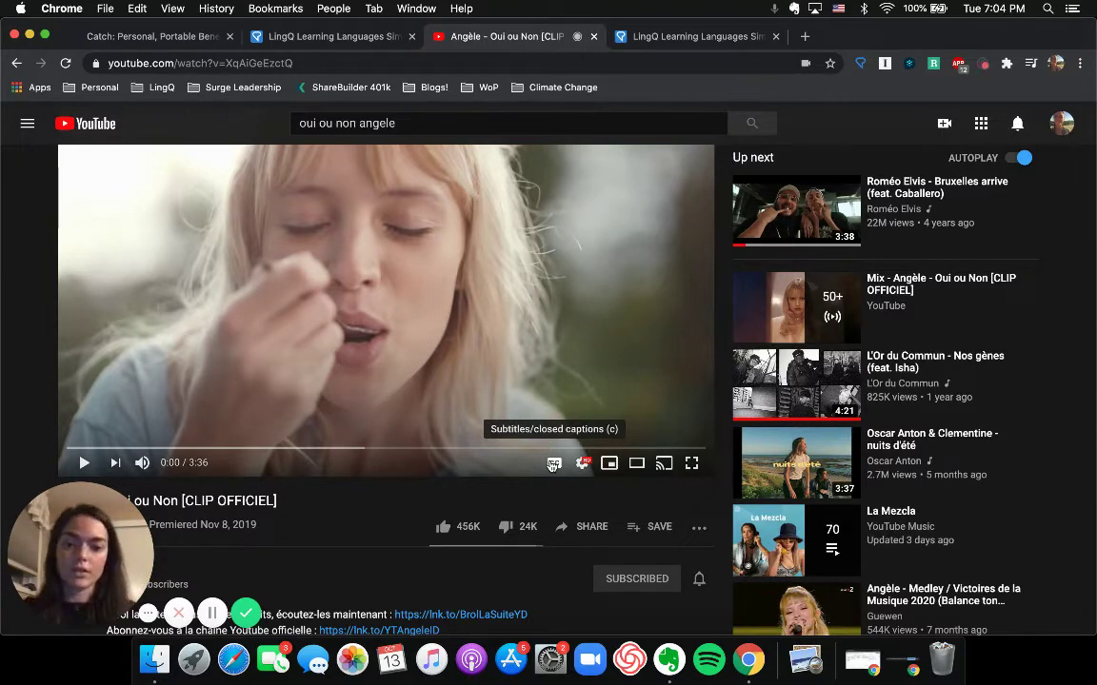
# - Play the music video with captions turned on and pause it at the subtitle "Ma journée est passée"
pyautogui.click(84, 462)
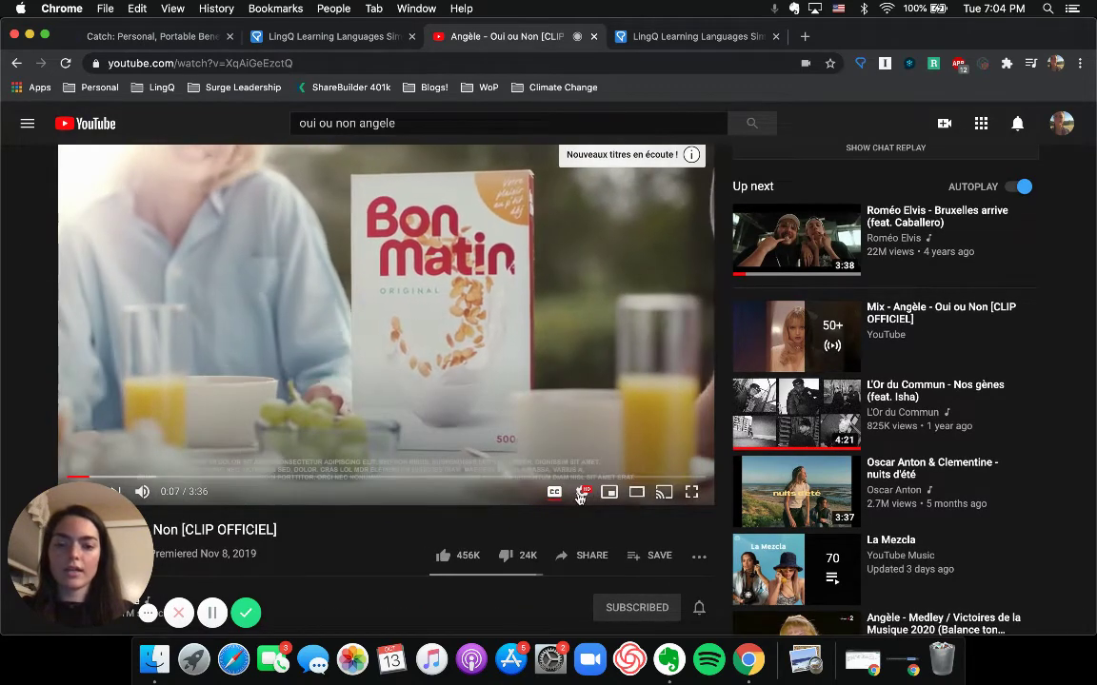
pyautogui.click(583, 493)
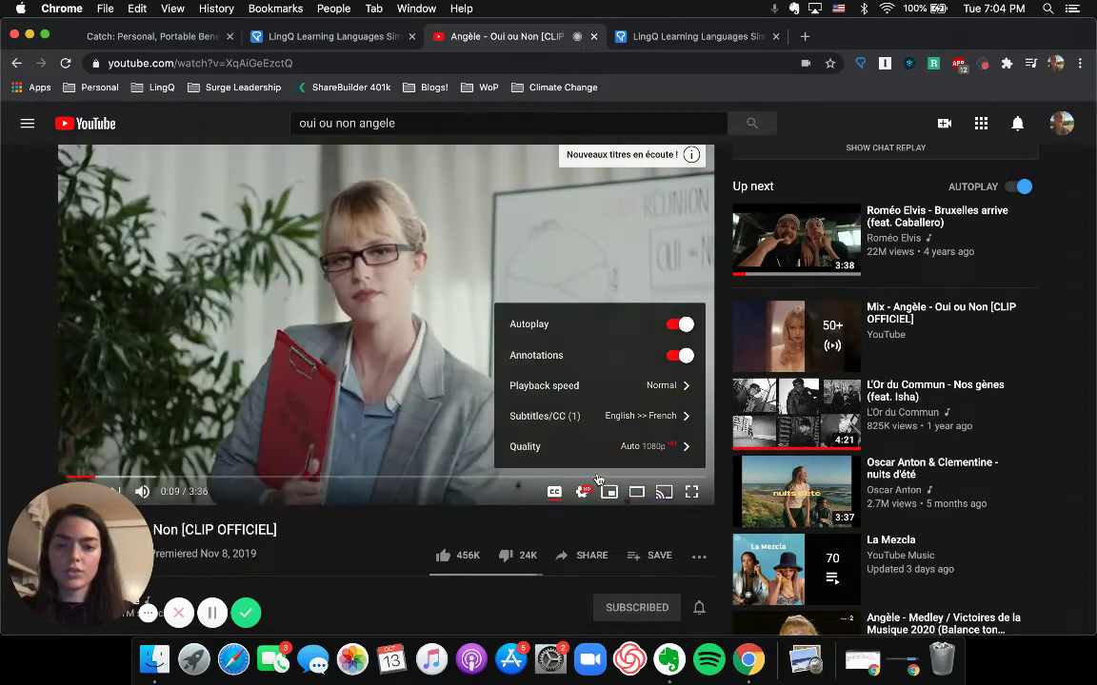
pyautogui.scroll(-1, 141, 421)
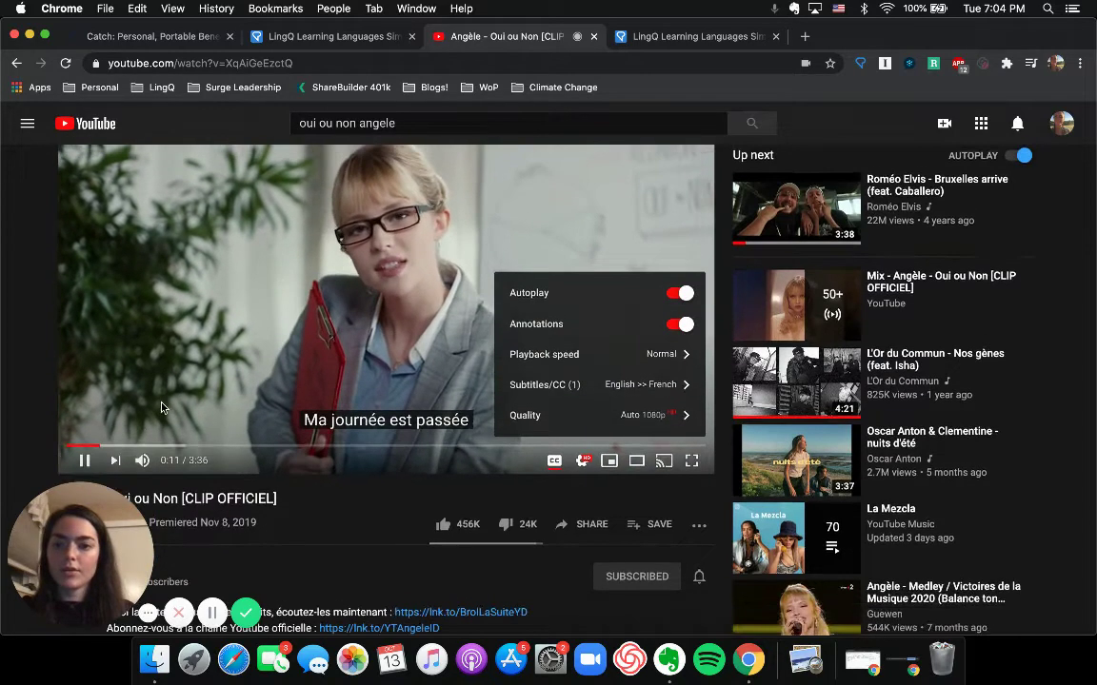
pyautogui.click(584, 461)
pyautogui.scroll(1, 587, 465)
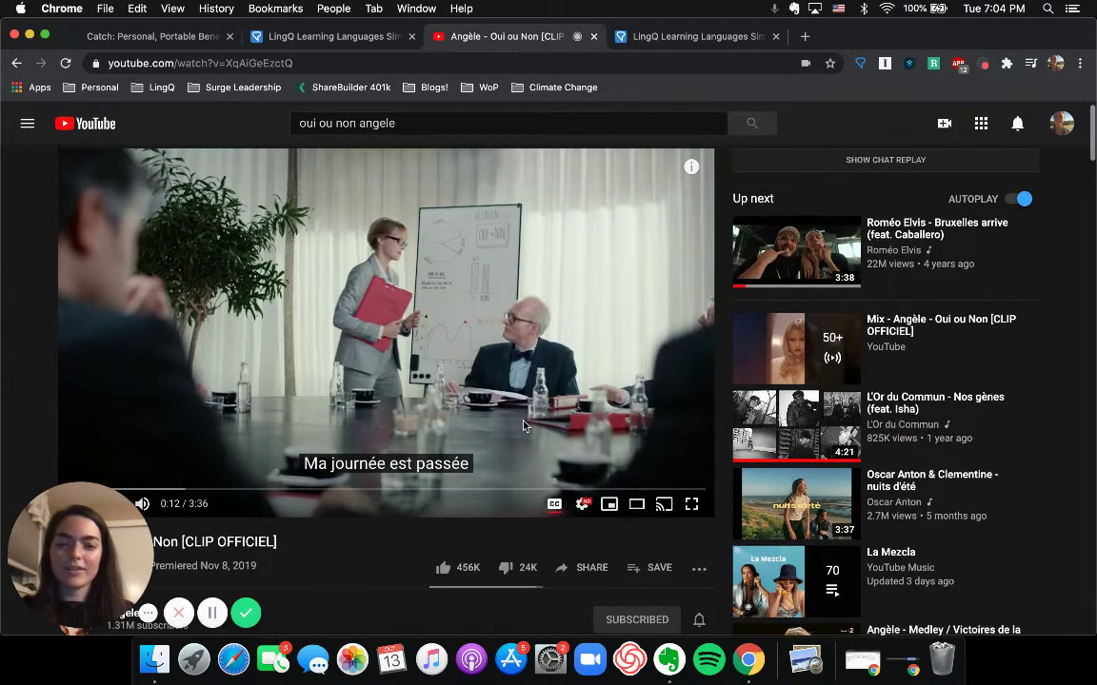
# - Choose French as the auto-translate language for the video's subtitles and close the player settings
pyautogui.click(582, 504)
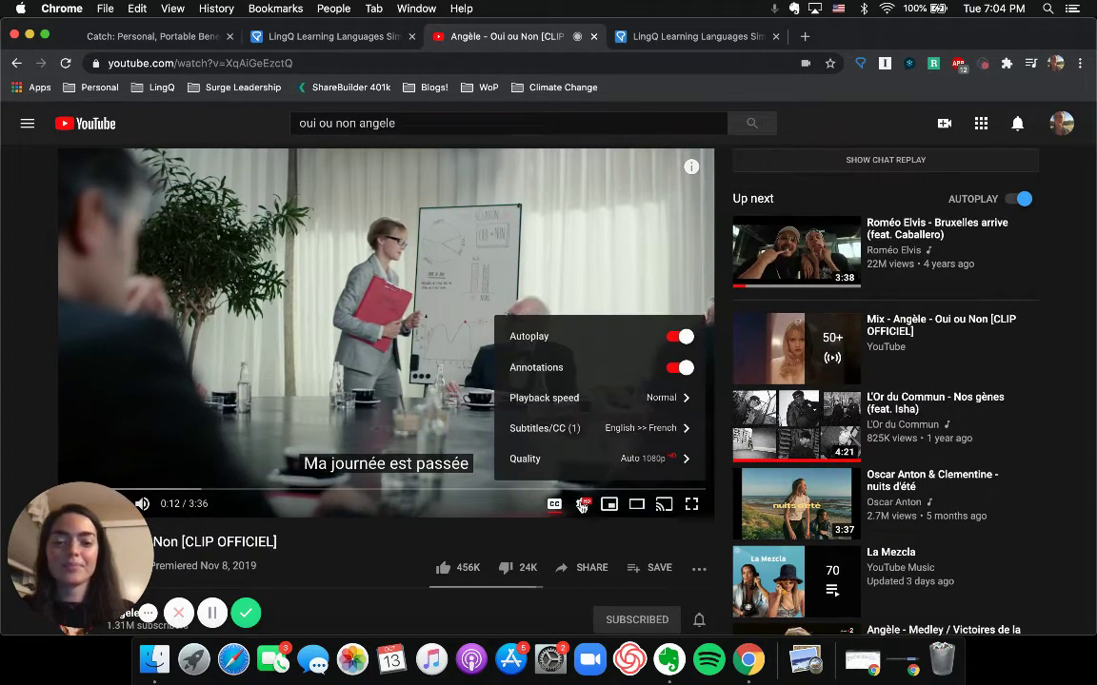
pyautogui.click(620, 439)
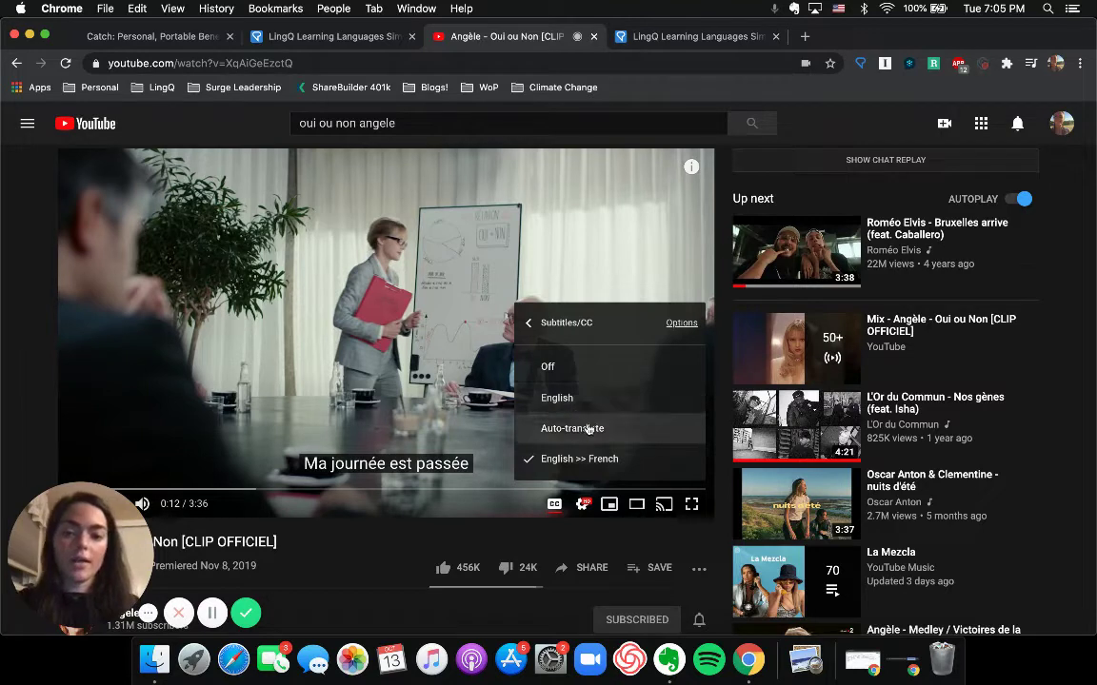
pyautogui.click(587, 430)
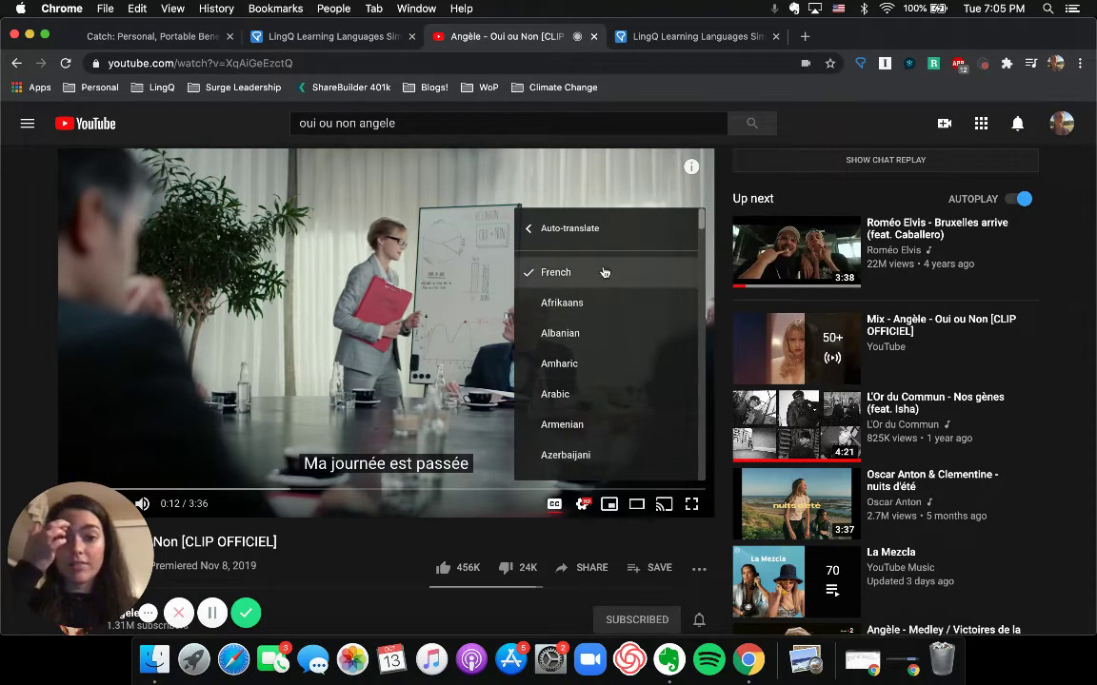
pyautogui.scroll(-5, 595, 289)
pyautogui.scroll(5, 610, 438)
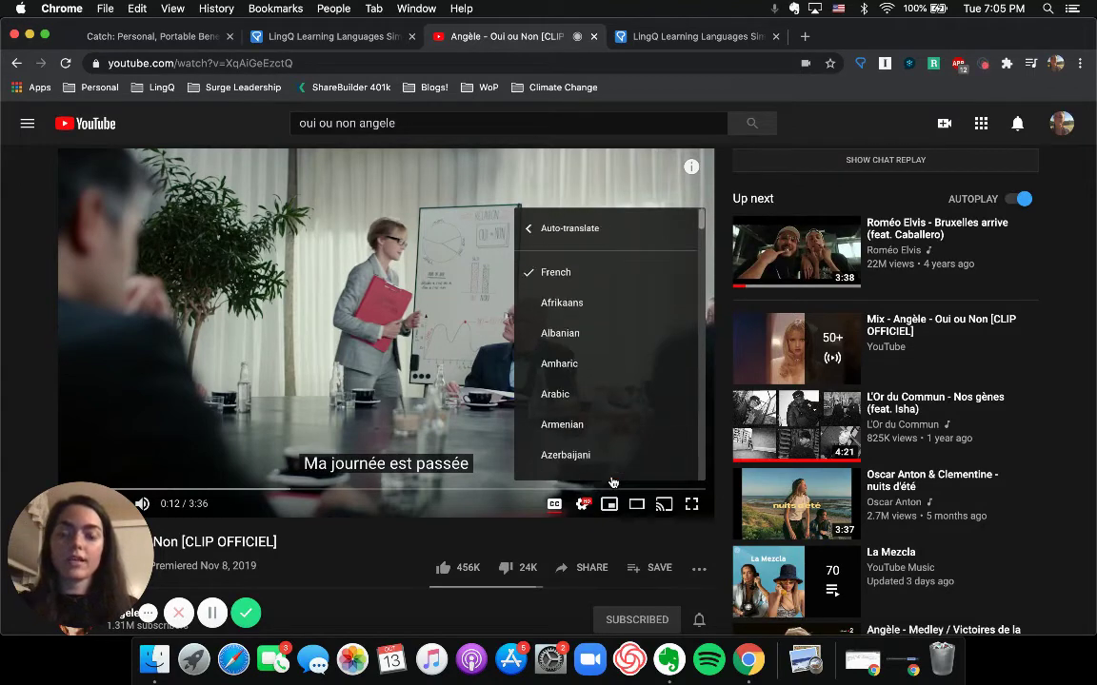
pyautogui.click(574, 274)
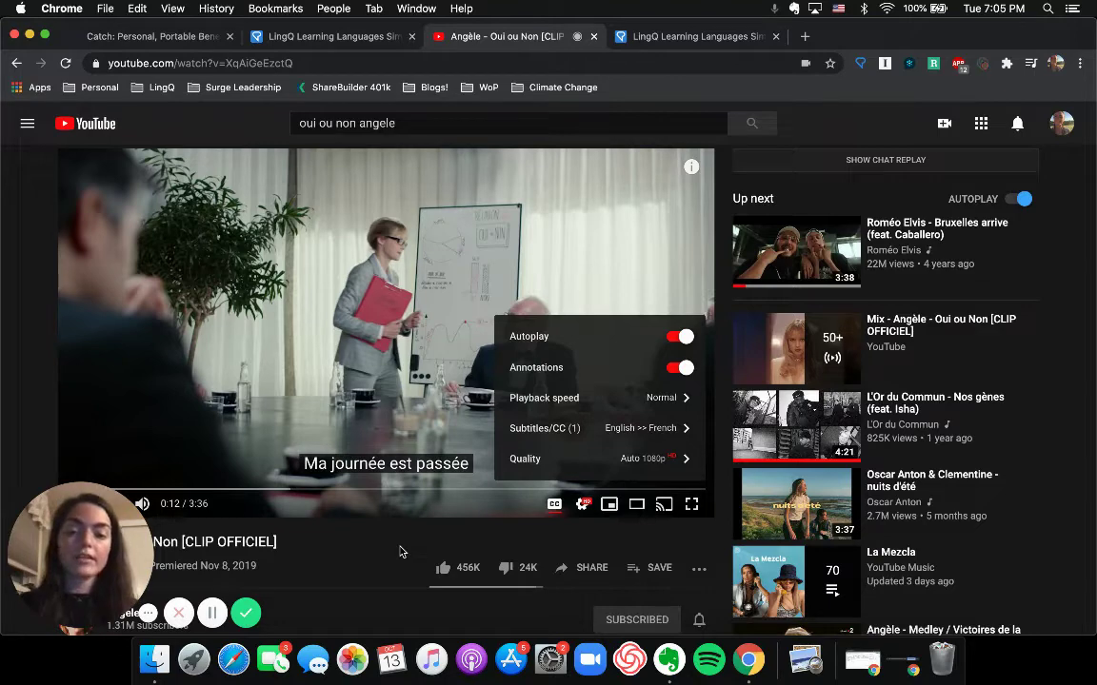
pyautogui.click(400, 552)
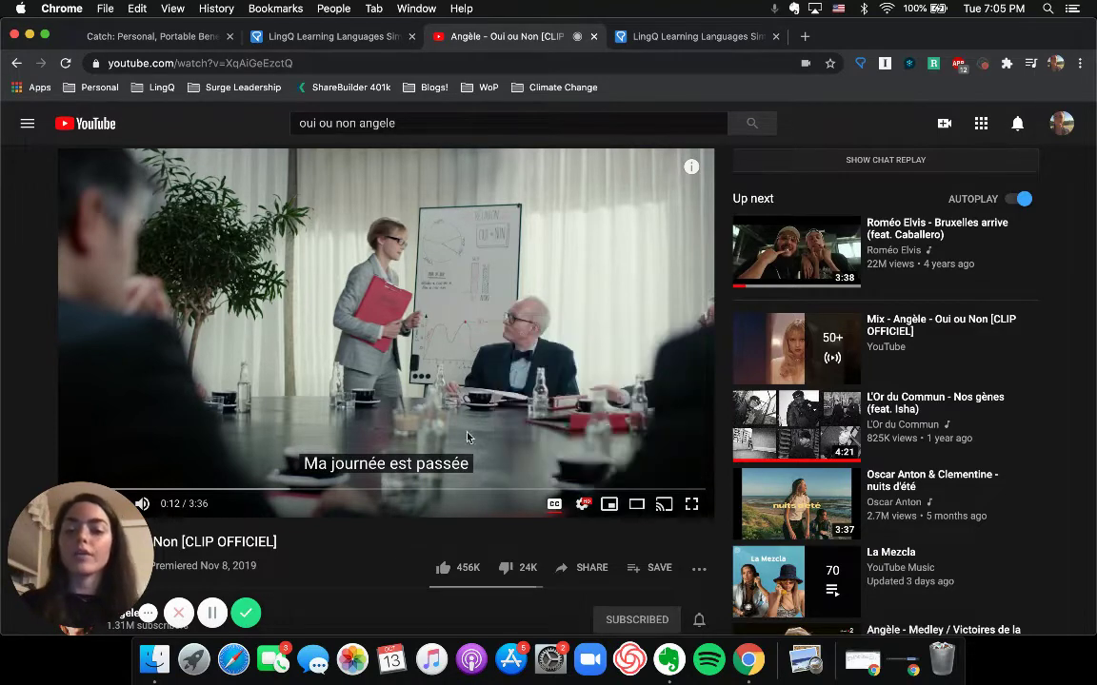
# - Import the YouTube video into LingQ with the browser extension as a French lesson in the Quick Imports course
pyautogui.scroll(-1, 428, 386)
pyautogui.scroll(1, 473, 420)
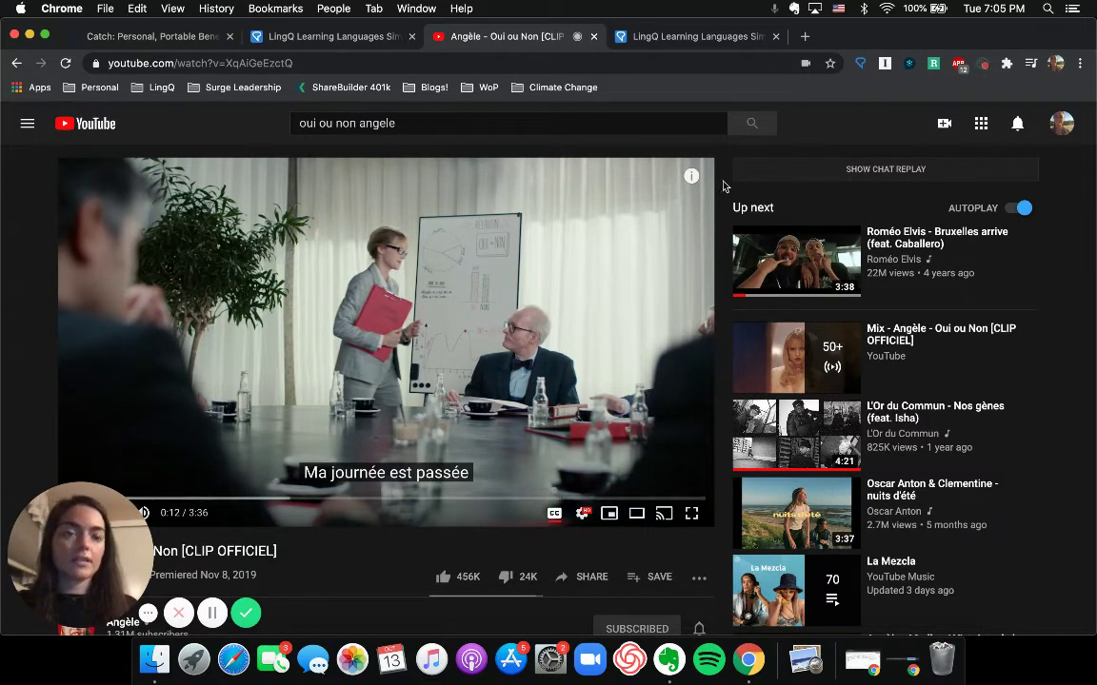
pyautogui.click(861, 63)
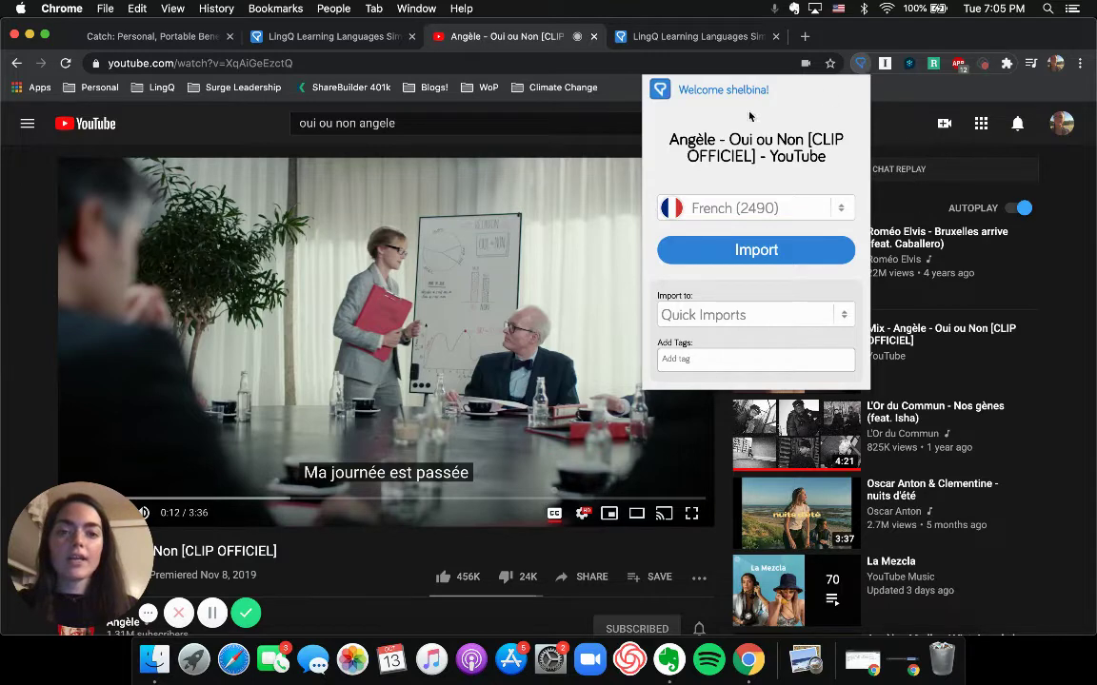
pyautogui.click(824, 210)
pyautogui.click(835, 209)
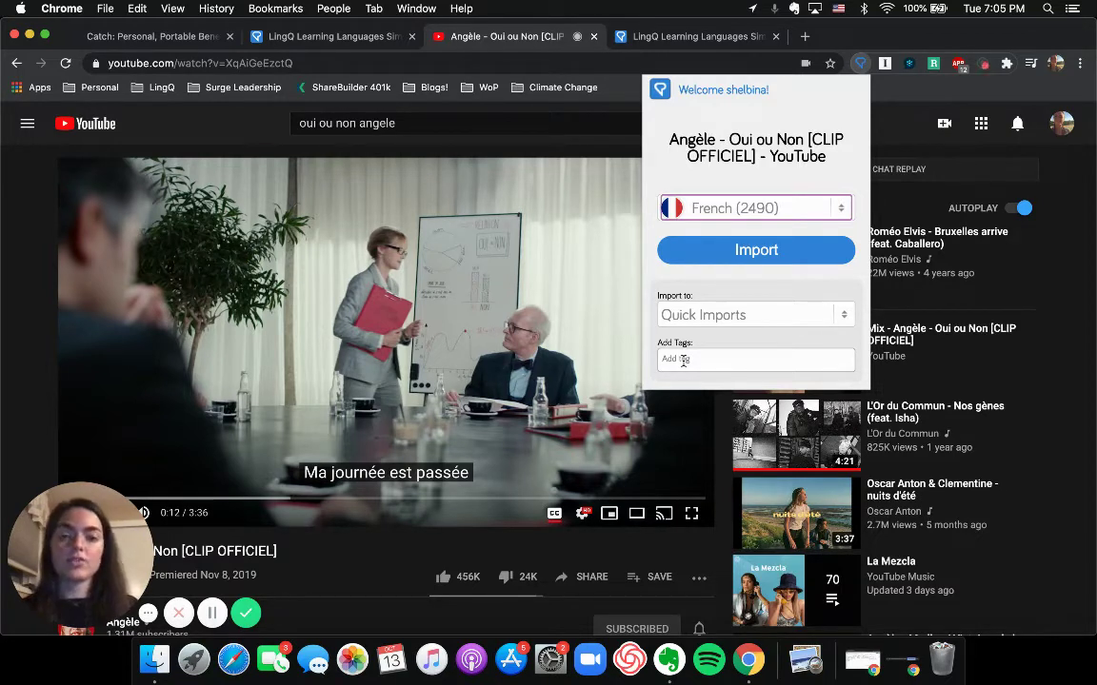
pyautogui.click(778, 255)
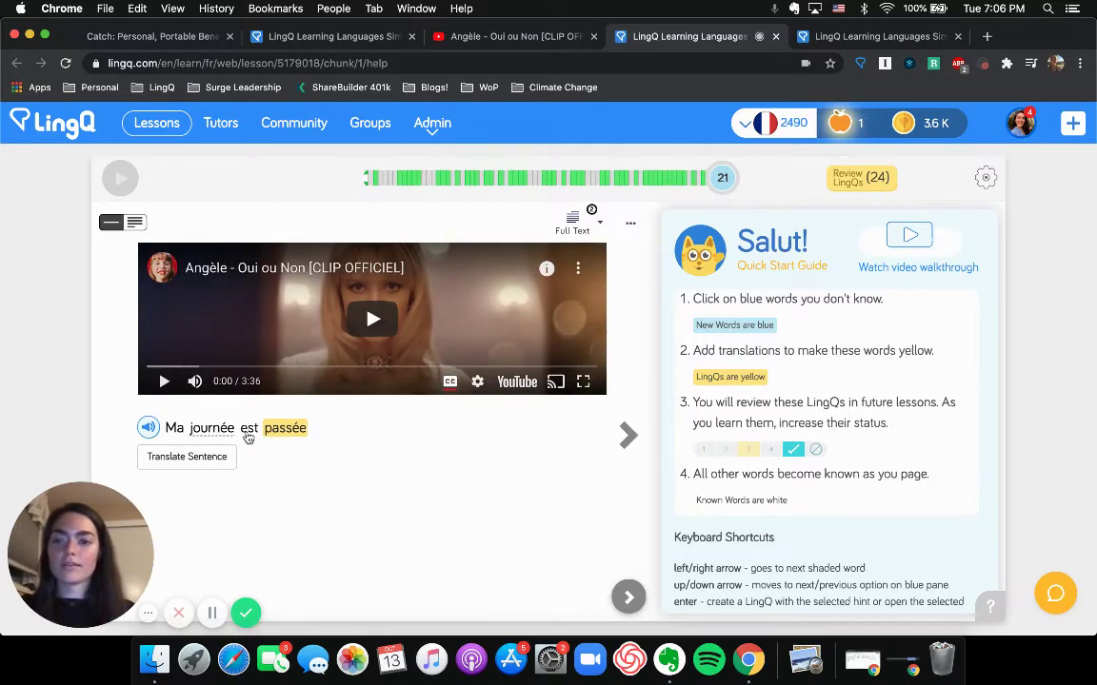
# - Show the imported lesson in full-page view with its video beside the text, and pause the video
pyautogui.click(135, 221)
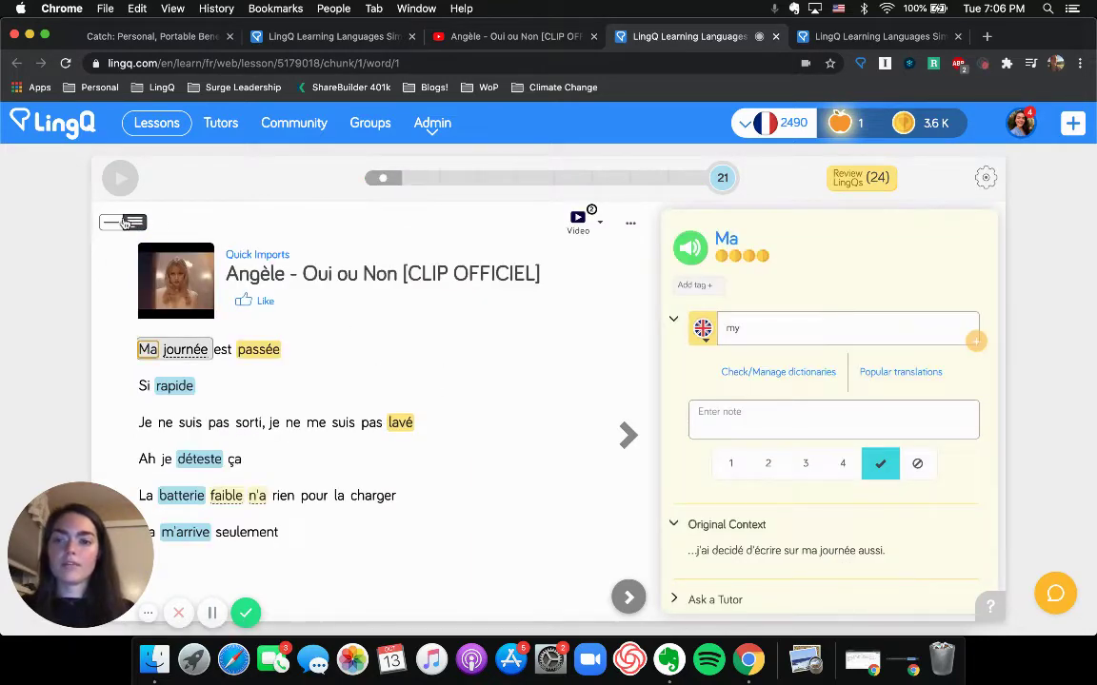
pyautogui.click(577, 220)
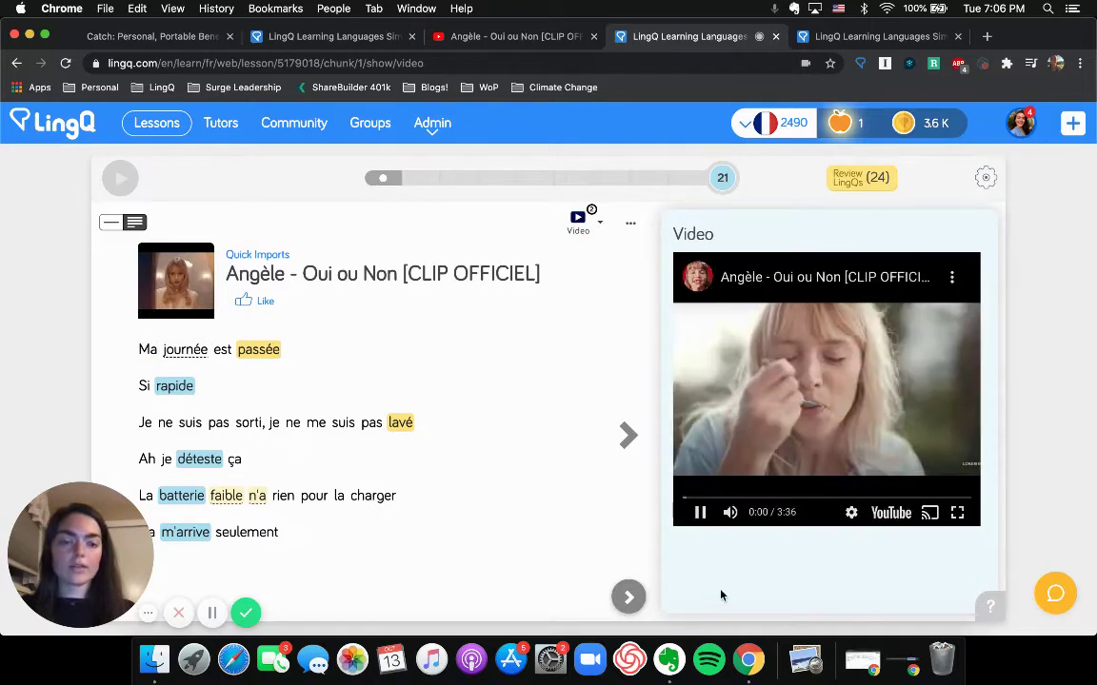
pyautogui.click(700, 514)
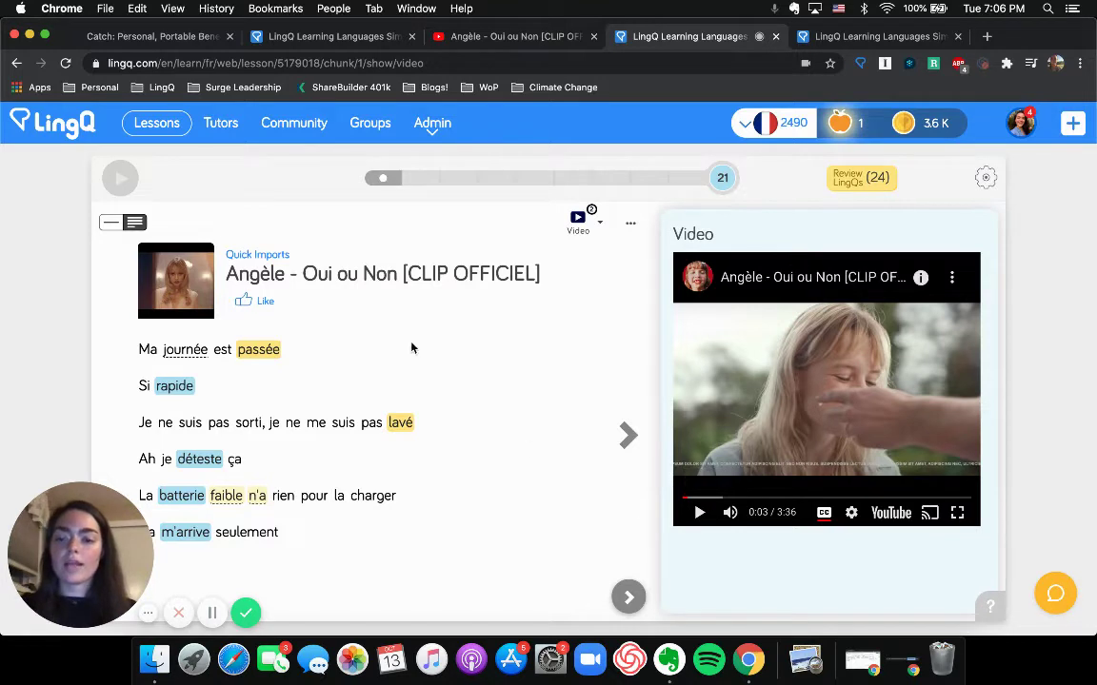
# - Check the lesson's second page, return to the first page, and open the lesson for editing
pyautogui.click(628, 436)
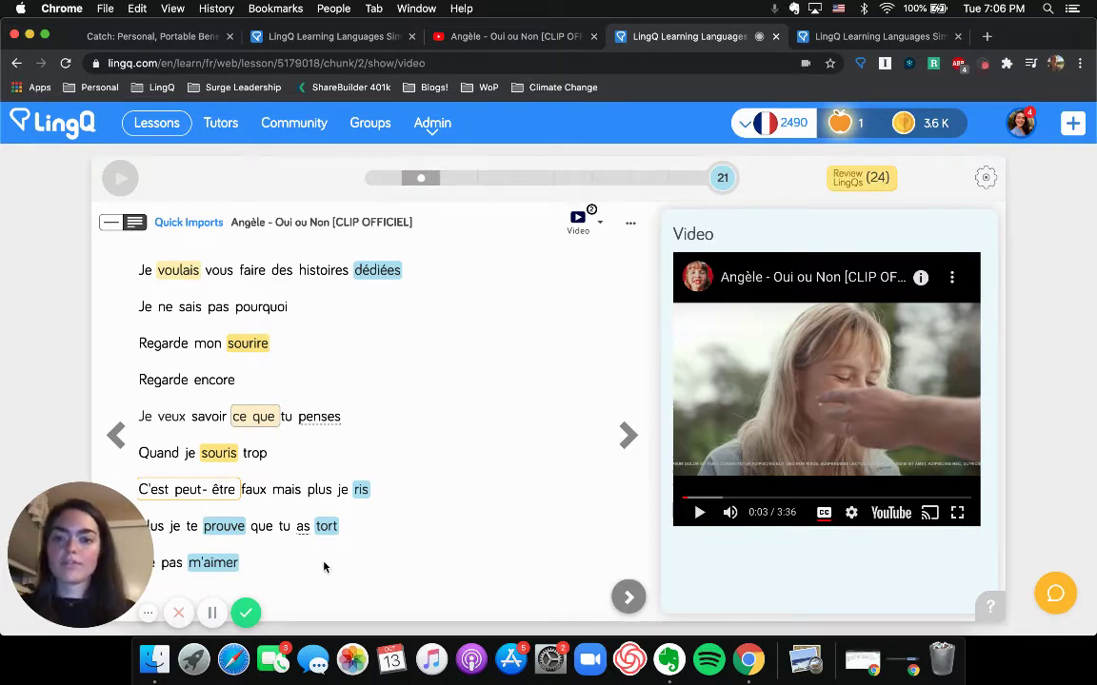
pyautogui.click(113, 435)
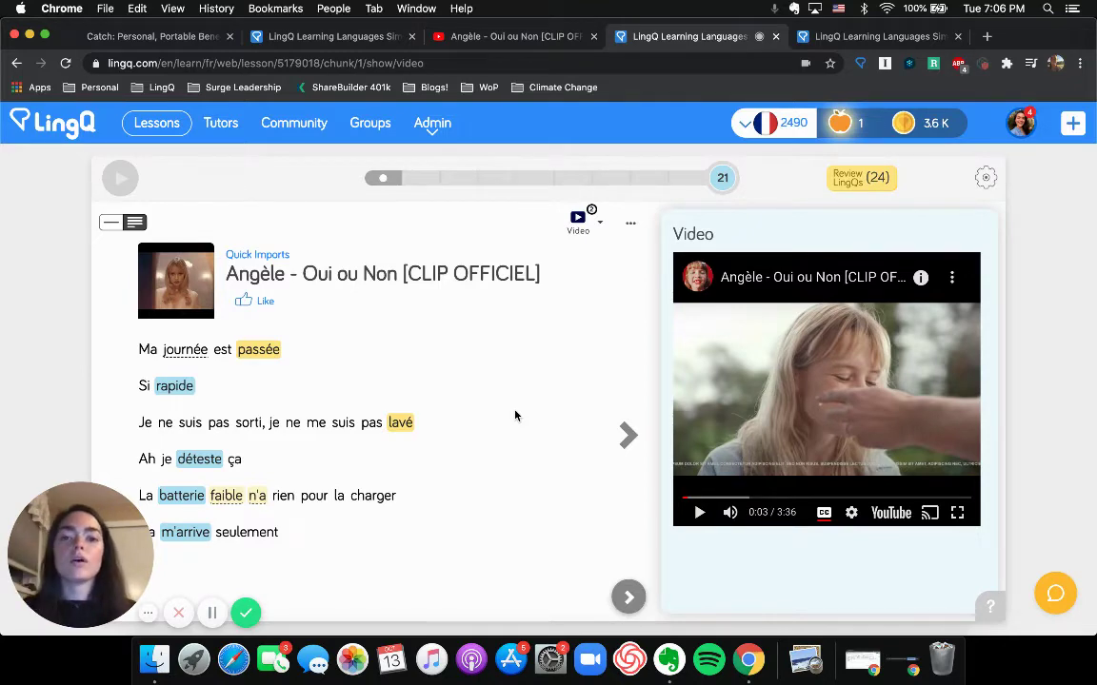
pyautogui.click(632, 228)
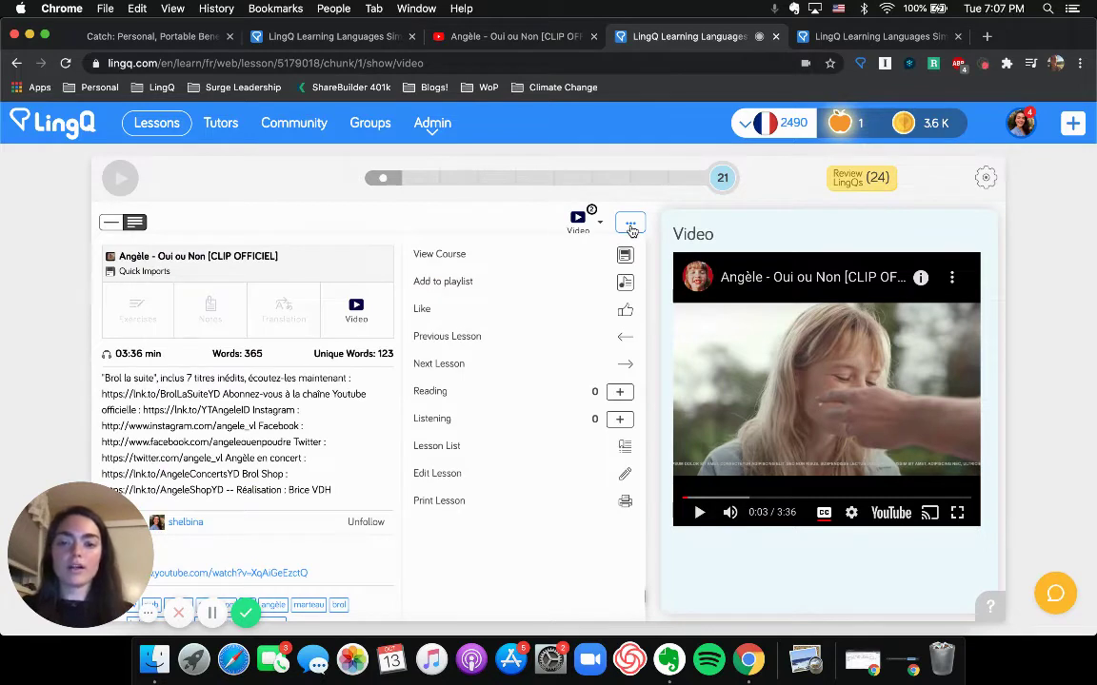
pyautogui.click(520, 486)
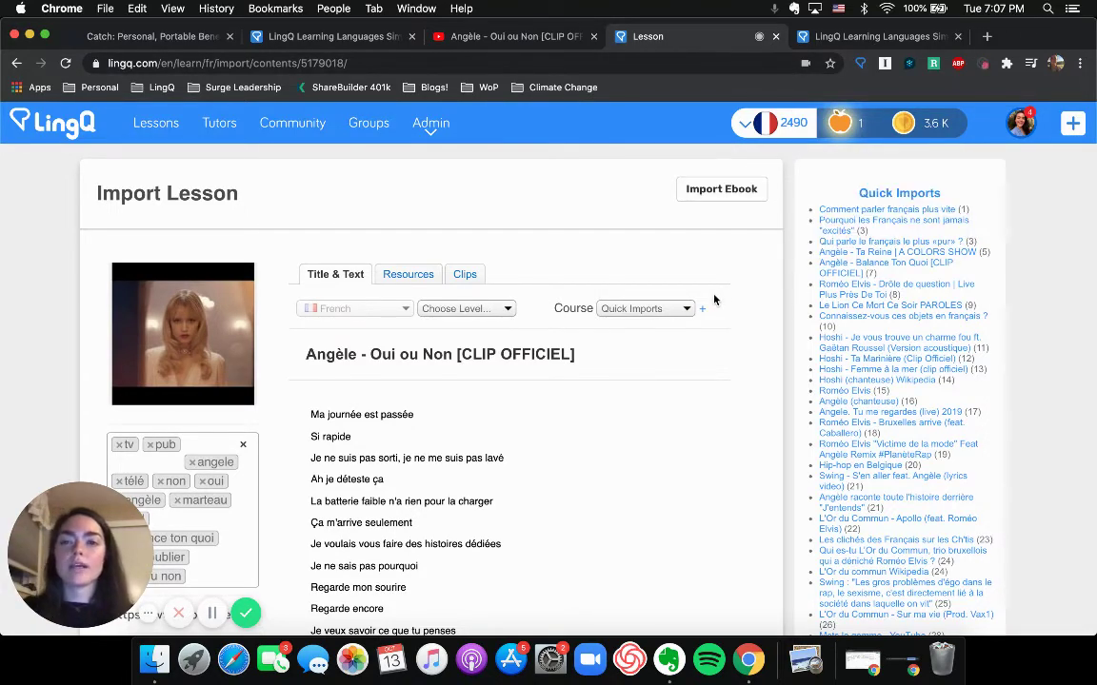
# - Return to the YouTube video and look through its comments for one containing the song's French lyrics
pyautogui.click(528, 40)
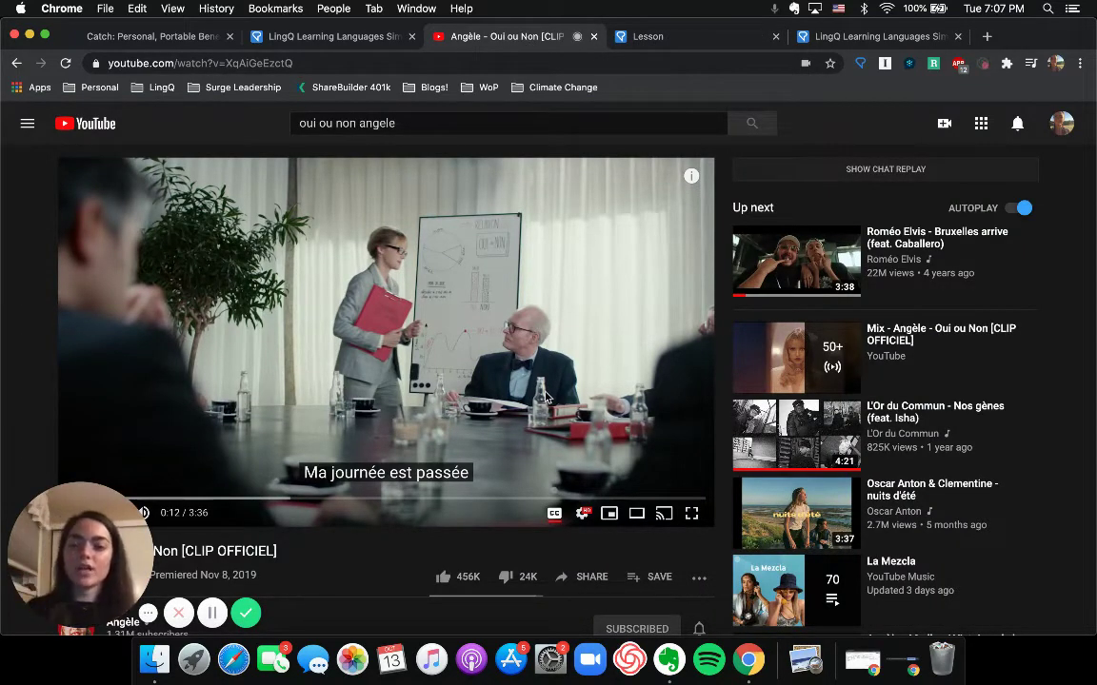
pyautogui.scroll(-2, 547, 396)
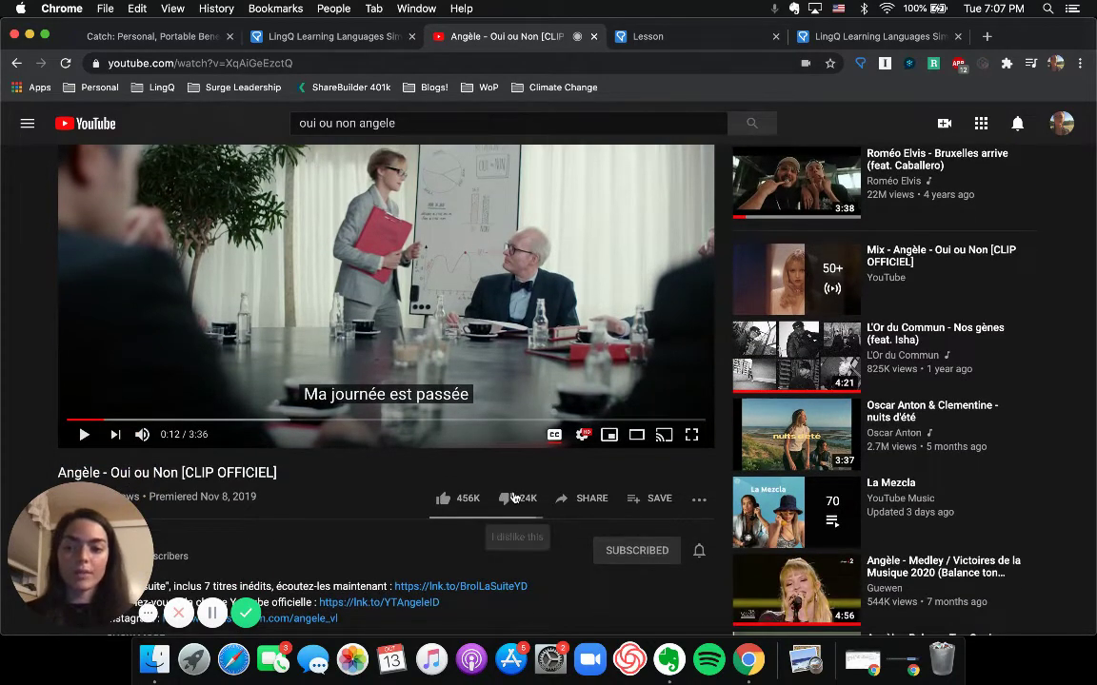
pyautogui.scroll(-2, 514, 498)
pyautogui.scroll(-4, 515, 498)
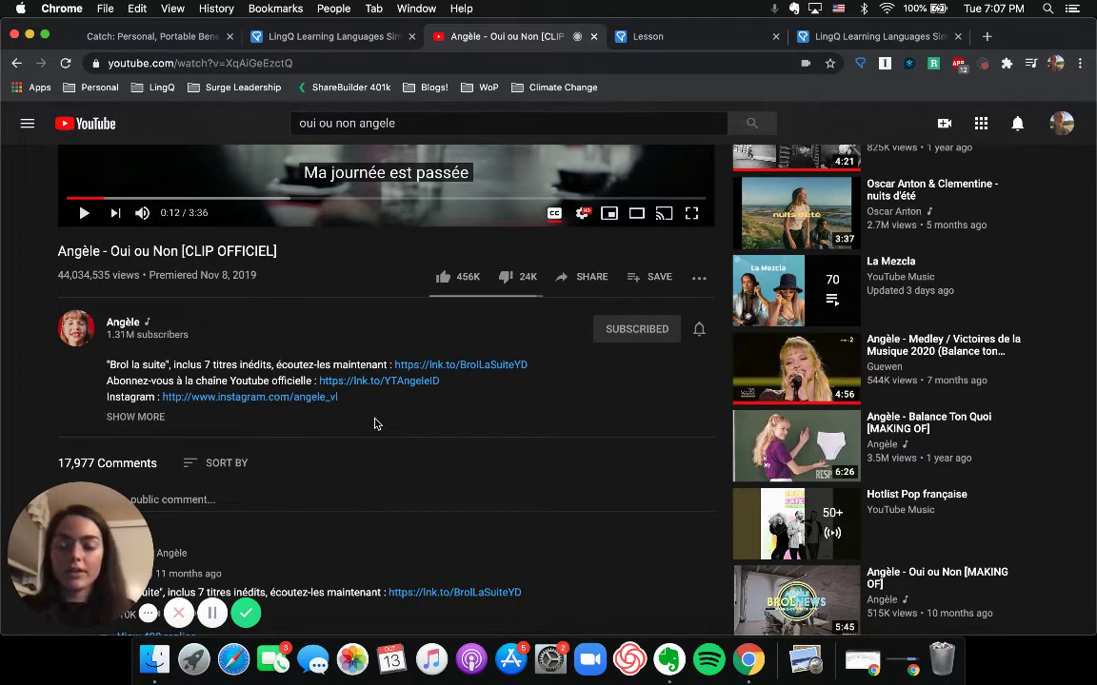
pyautogui.scroll(-5, 374, 424)
pyautogui.scroll(-4, 404, 391)
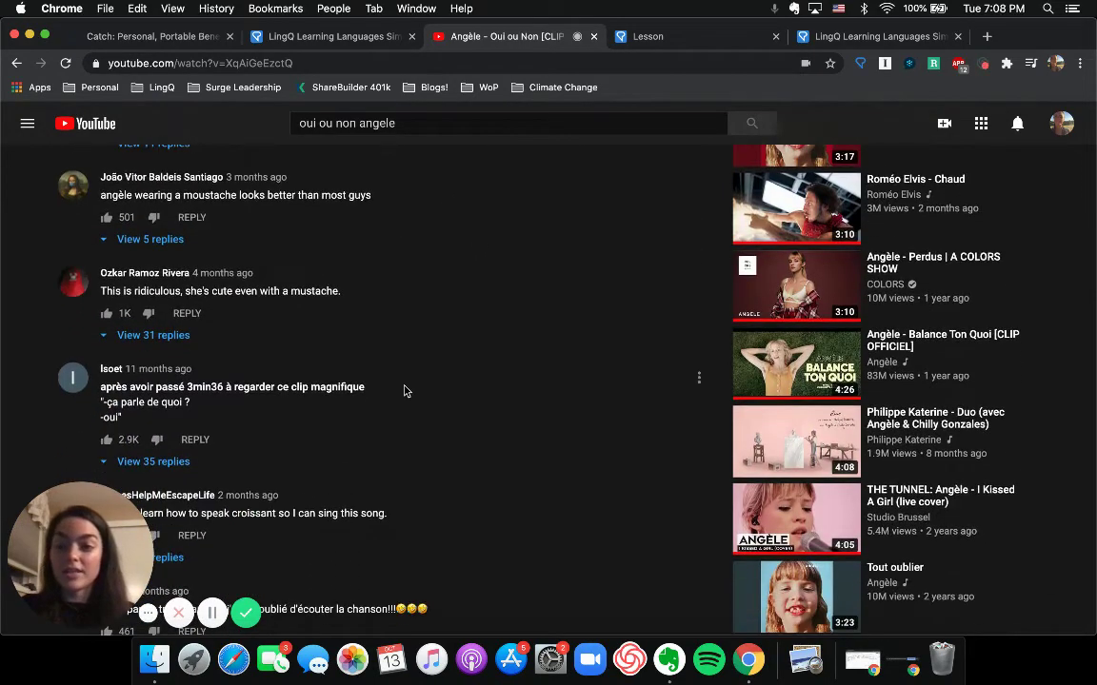
pyautogui.scroll(-2, 404, 391)
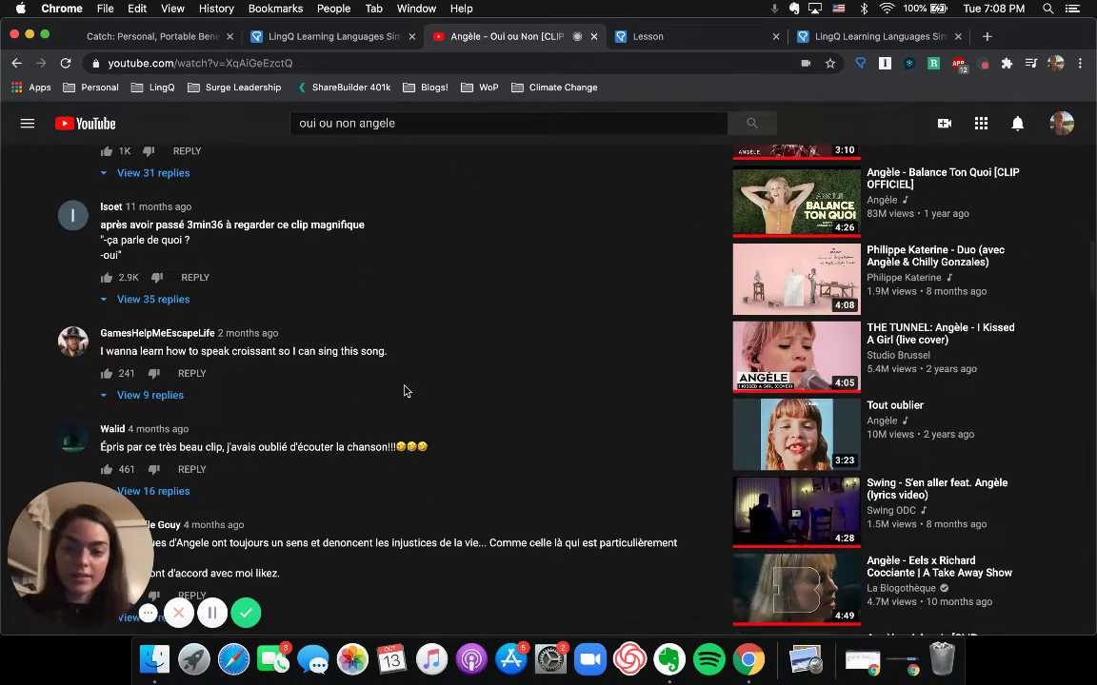
pyautogui.scroll(-3, 403, 391)
pyautogui.scroll(-4, 404, 390)
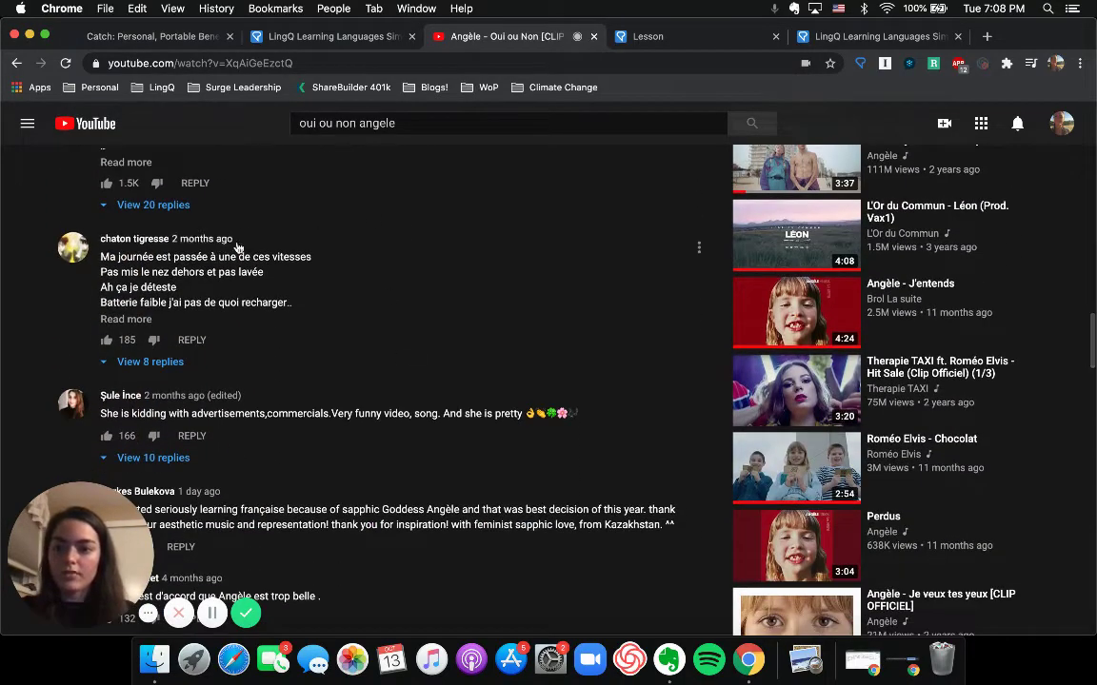
# - Expand the comment beginning "Ma journée est passée à une de ces vitesses" and look through its full lyrics
pyautogui.click(126, 319)
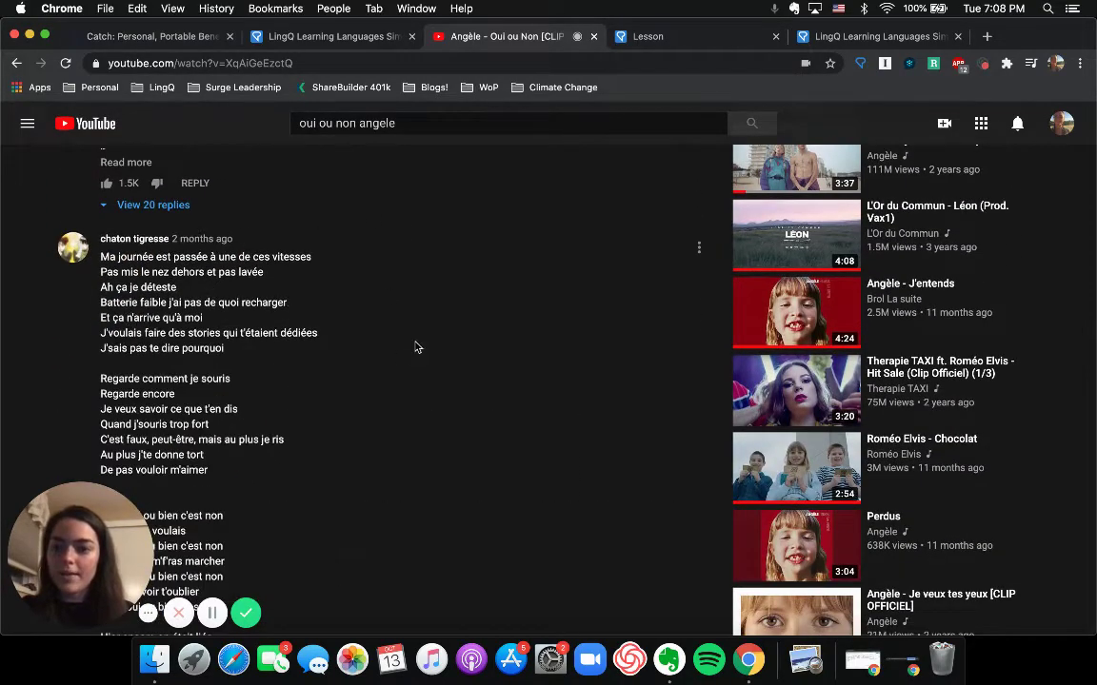
pyautogui.scroll(-4, 415, 346)
pyautogui.scroll(-5, 415, 347)
pyautogui.scroll(5, 122, 376)
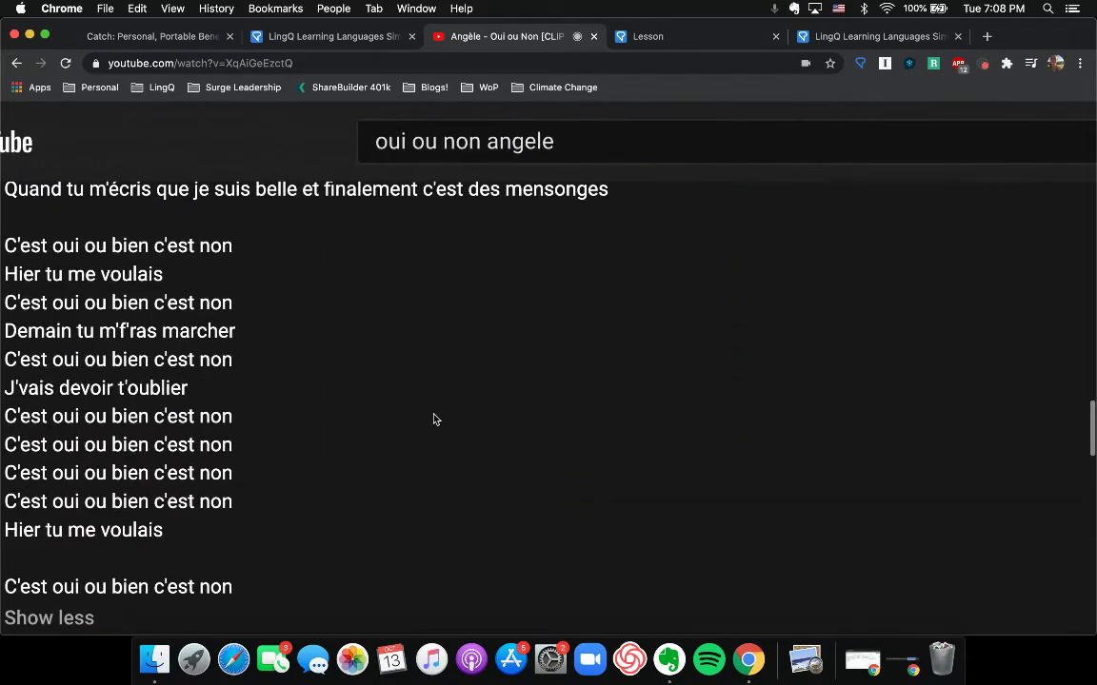
# - Show the replies under the comment containing the song's lyrics and read through them
pyautogui.scroll(-5, 434, 419)
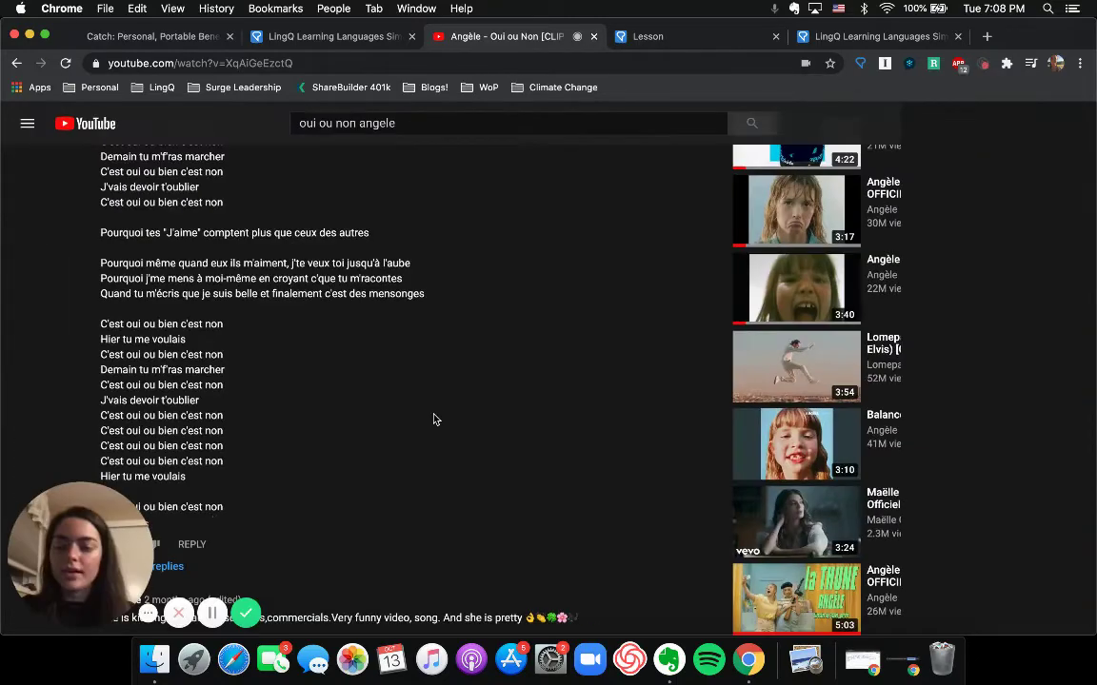
pyautogui.scroll(-1, 231, 451)
pyautogui.scroll(-1, 190, 438)
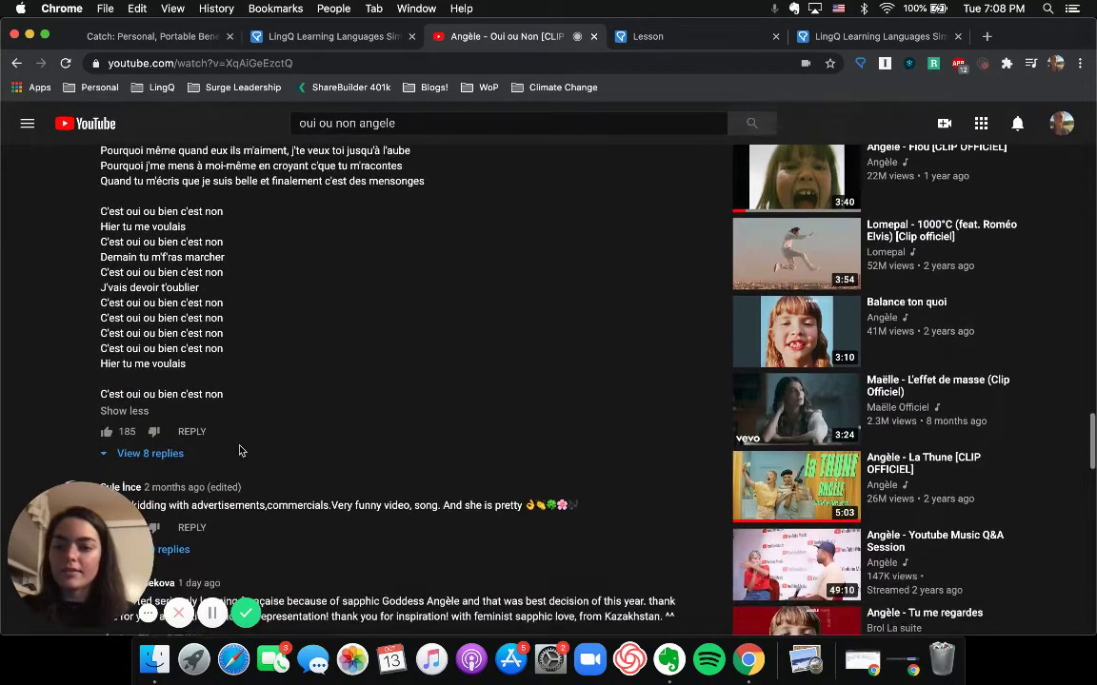
pyautogui.click(181, 434)
pyautogui.scroll(-3, 344, 446)
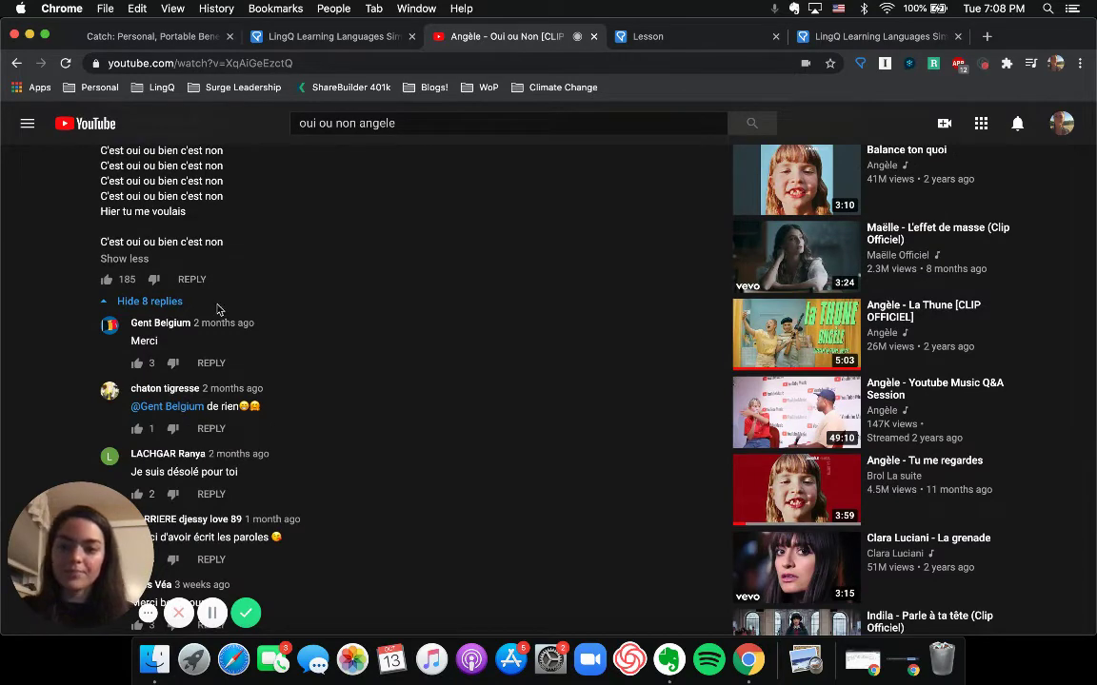
pyautogui.scroll(-2, 235, 340)
pyautogui.scroll(-2, 238, 345)
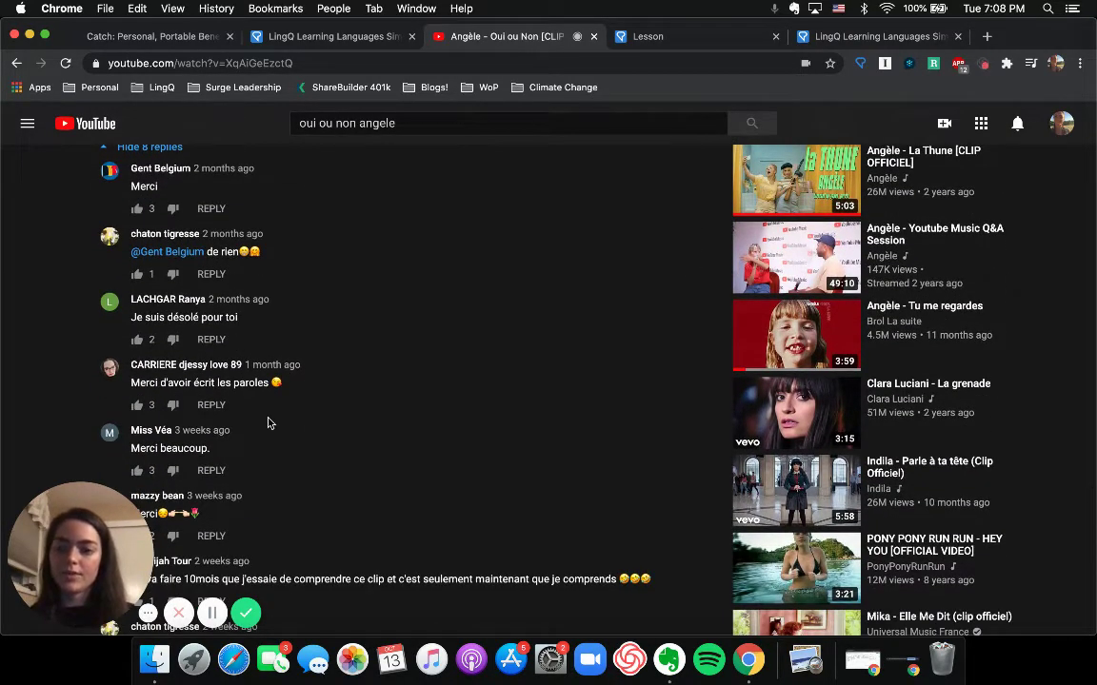
pyautogui.scroll(-2, 268, 423)
pyautogui.scroll(-2, 268, 423)
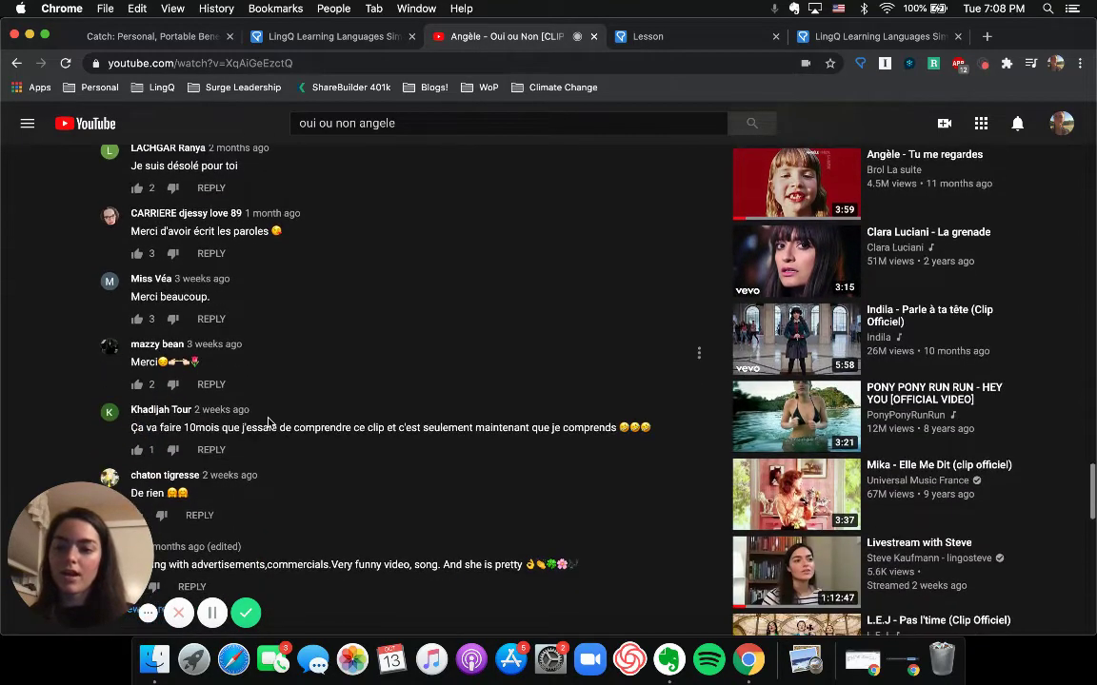
pyautogui.scroll(-2, 267, 423)
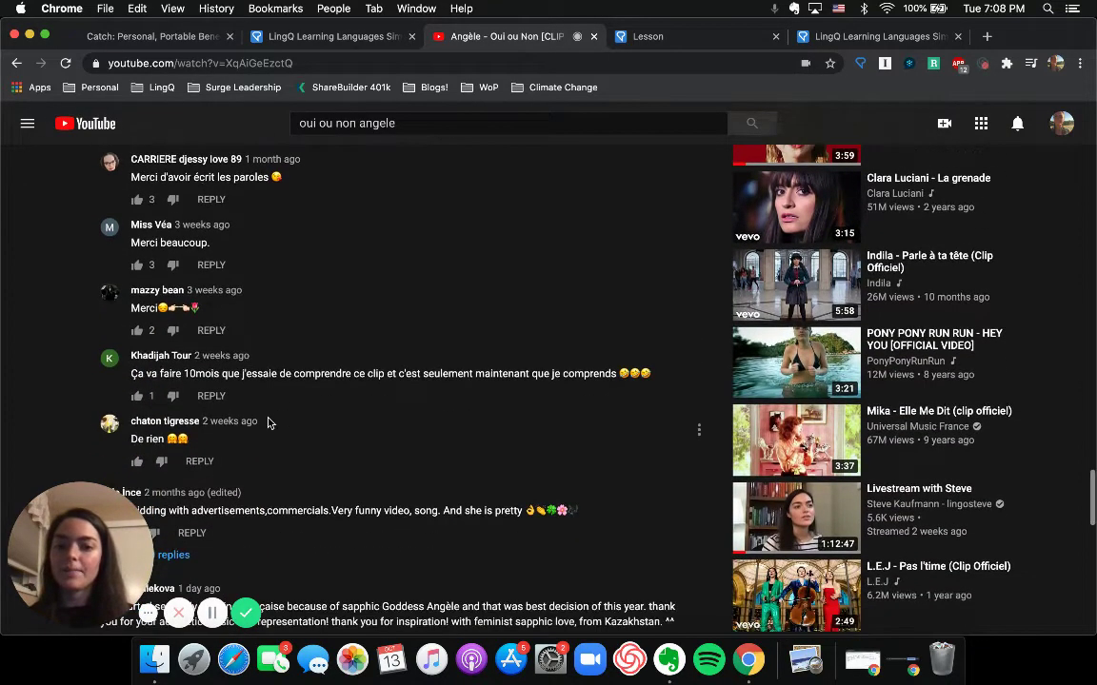
pyautogui.scroll(-2, 267, 423)
pyautogui.scroll(10, 267, 422)
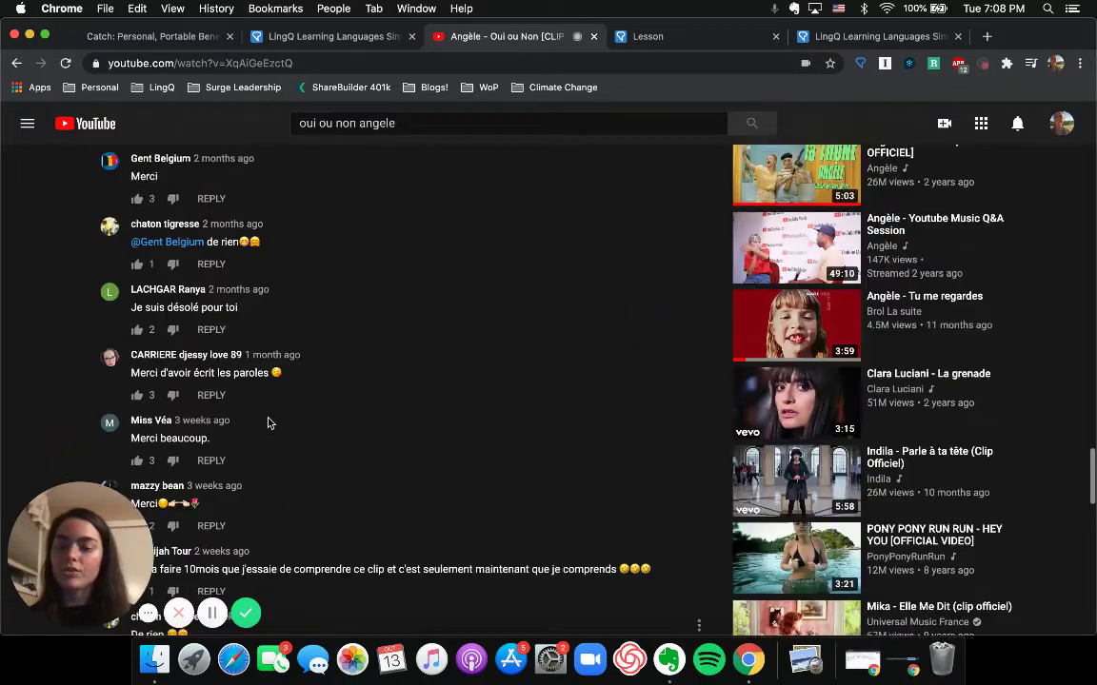
pyautogui.scroll(3, 267, 418)
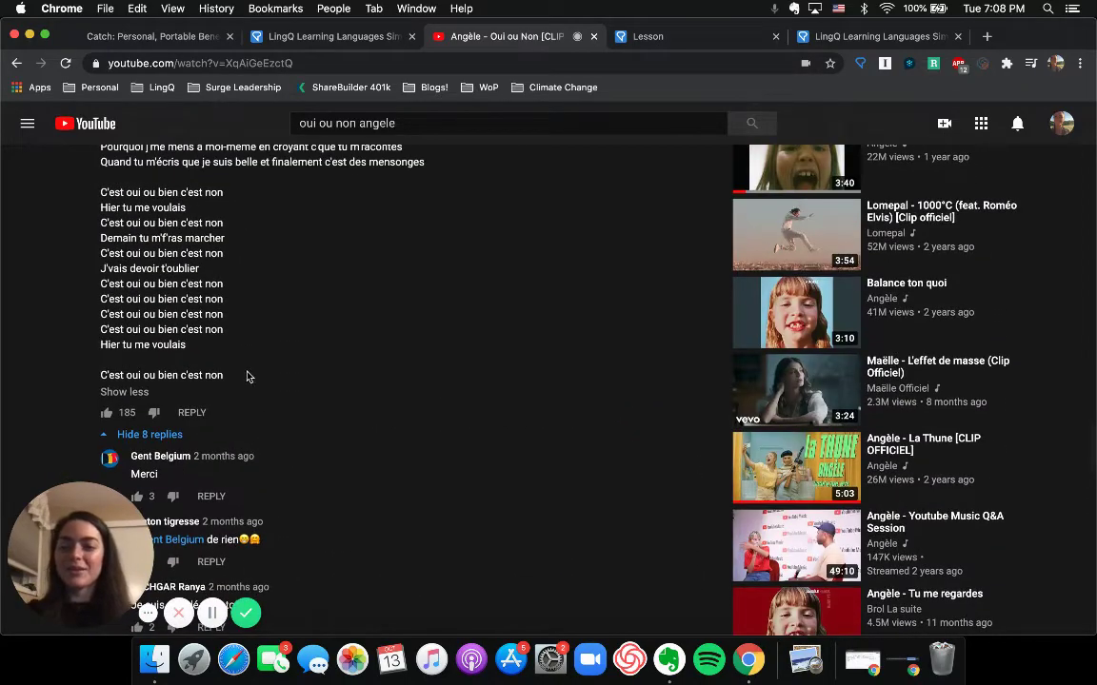
pyautogui.moveTo(248, 375); pyautogui.dragTo(109, 336)
pyautogui.scroll(10, 257, 348)
pyautogui.click(76, 322)
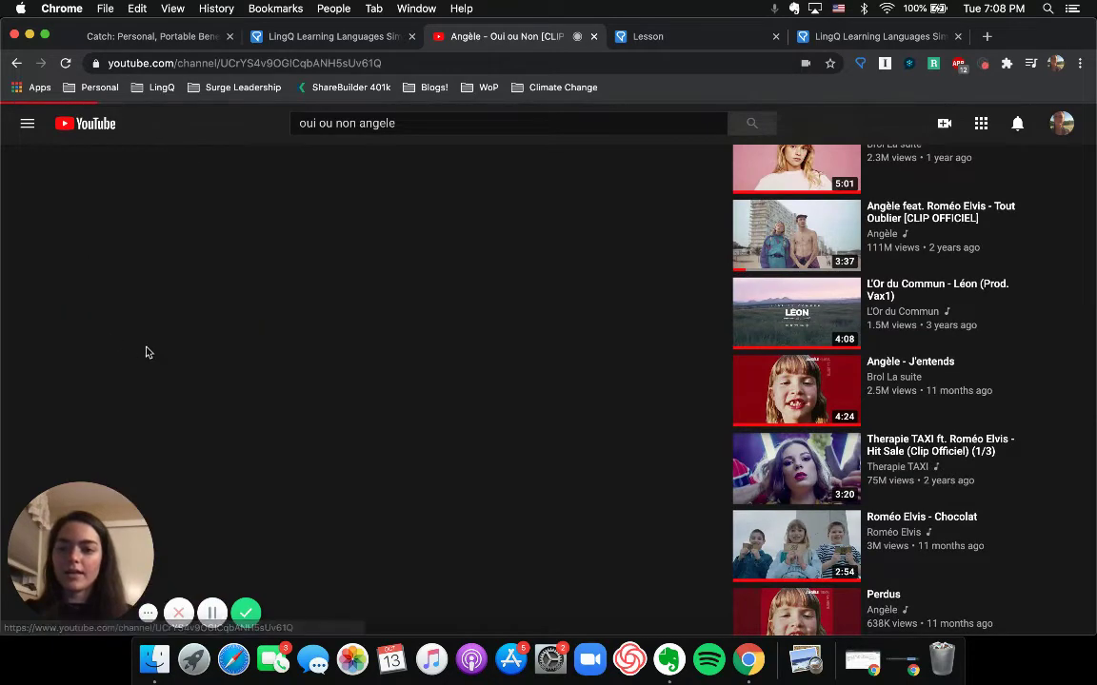
pyautogui.click(16, 63)
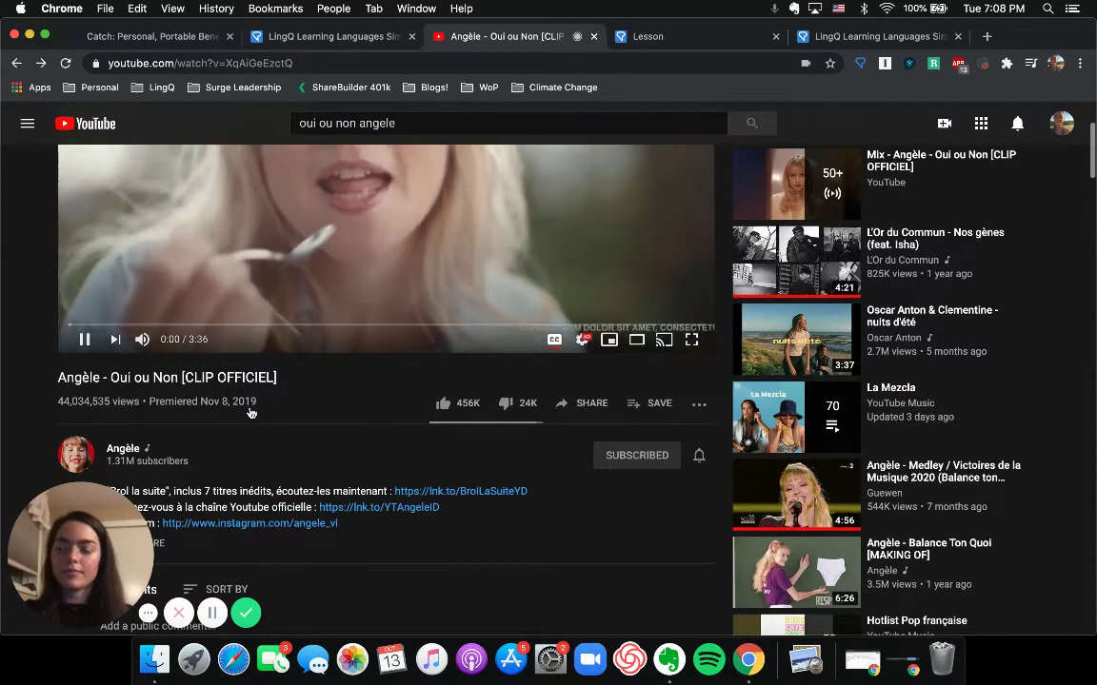
# - Find and expand the comment beginning "Ma journée est passée à une de ces vitesses" and copy its complete lyrics
pyautogui.scroll(-3, 253, 415)
pyautogui.scroll(-15, 253, 414)
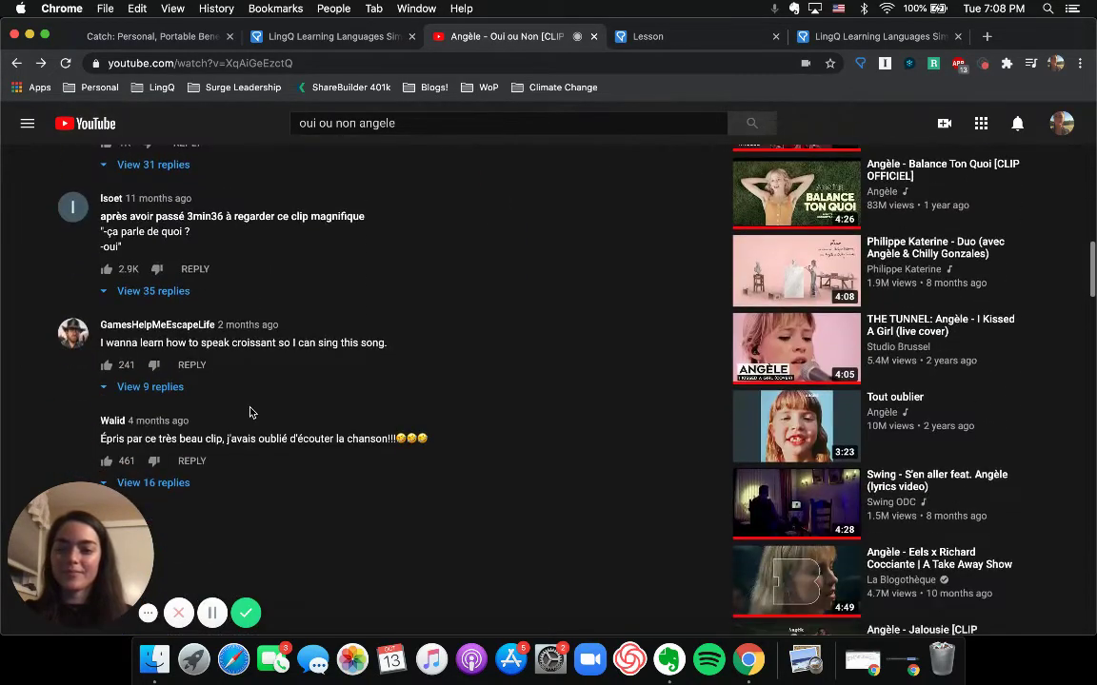
pyautogui.scroll(-5, 435, 382)
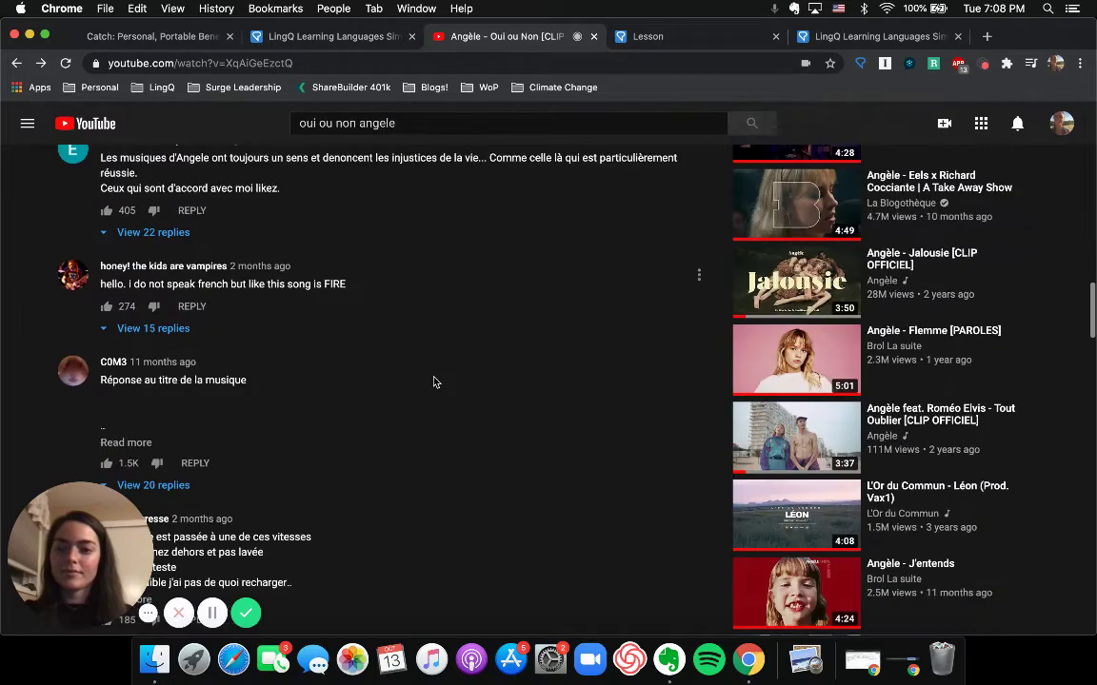
pyautogui.scroll(-5, 434, 382)
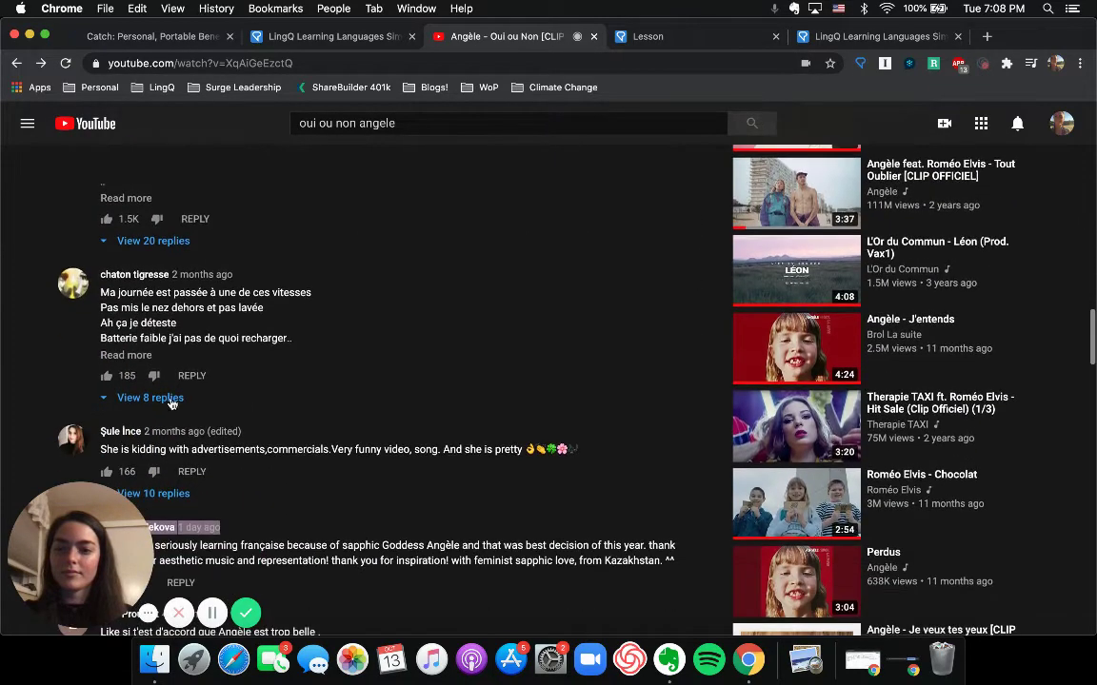
pyautogui.click(137, 356)
pyautogui.moveTo(95, 289); pyautogui.dragTo(228, 381)
pyautogui.scroll(-10, 179, 359)
pyautogui.scroll(-6, 179, 359)
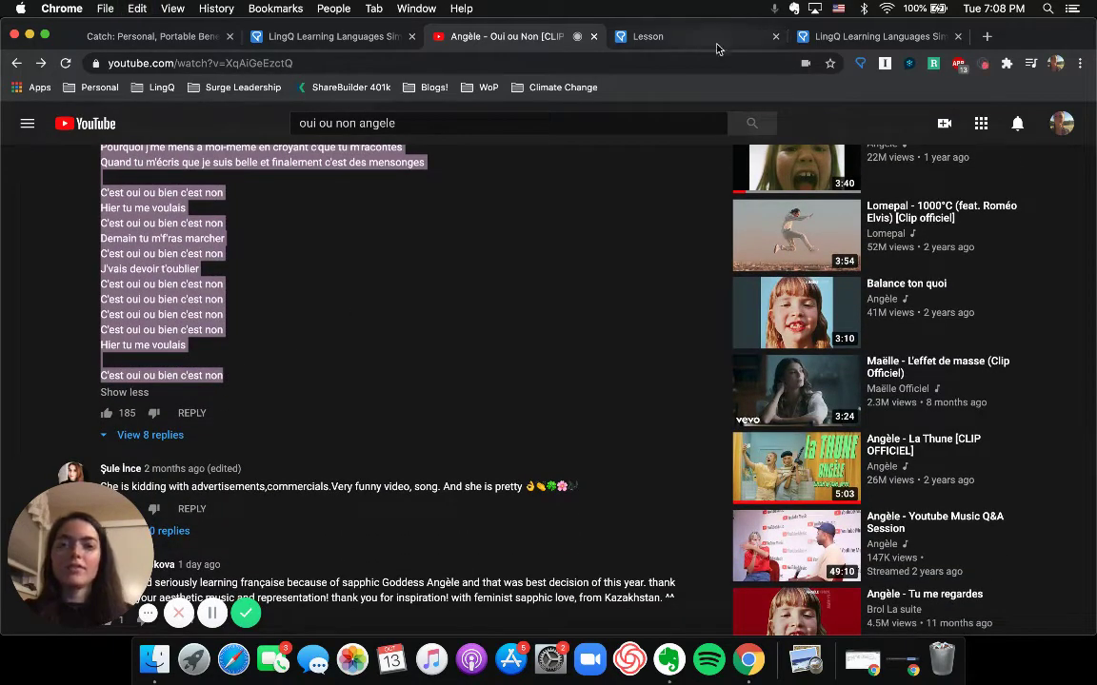
# - Switch to the LingQ lesson editor and replace the entire lesson text with the copied lyrics
pyautogui.click(709, 38)
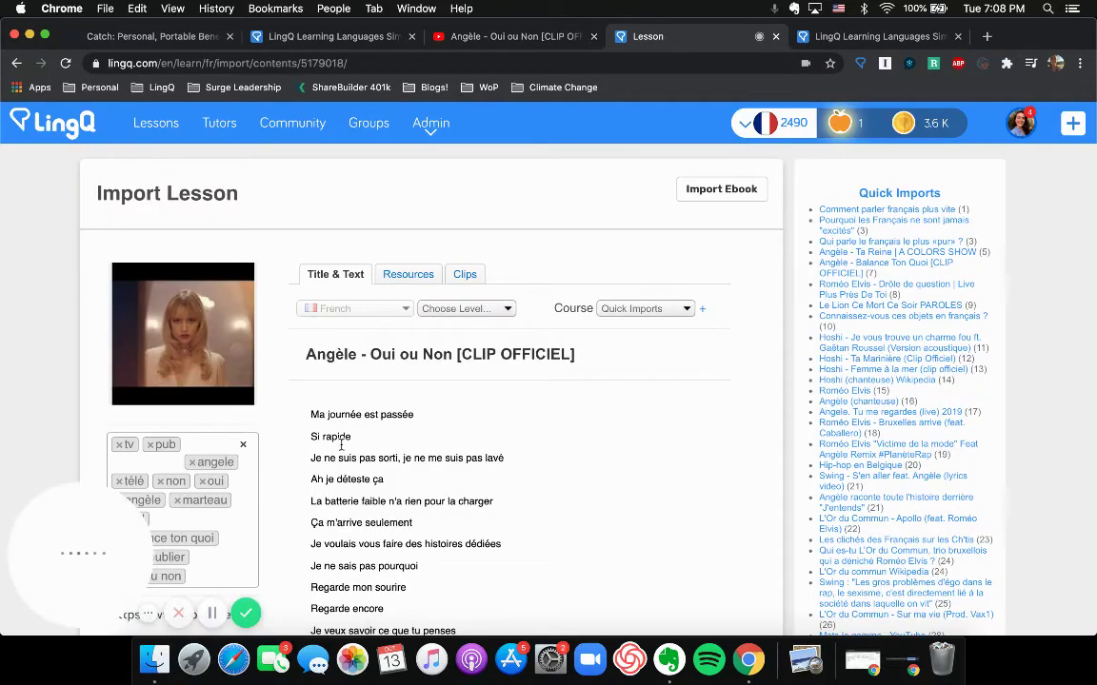
pyautogui.moveTo(311, 413); pyautogui.dragTo(391, 467)
pyautogui.scroll(-15, 385, 471)
pyautogui.scroll(-1, 381, 472)
pyautogui.keyDown('shift'); pyautogui.click(424, 473); pyautogui.keyUp('shift')
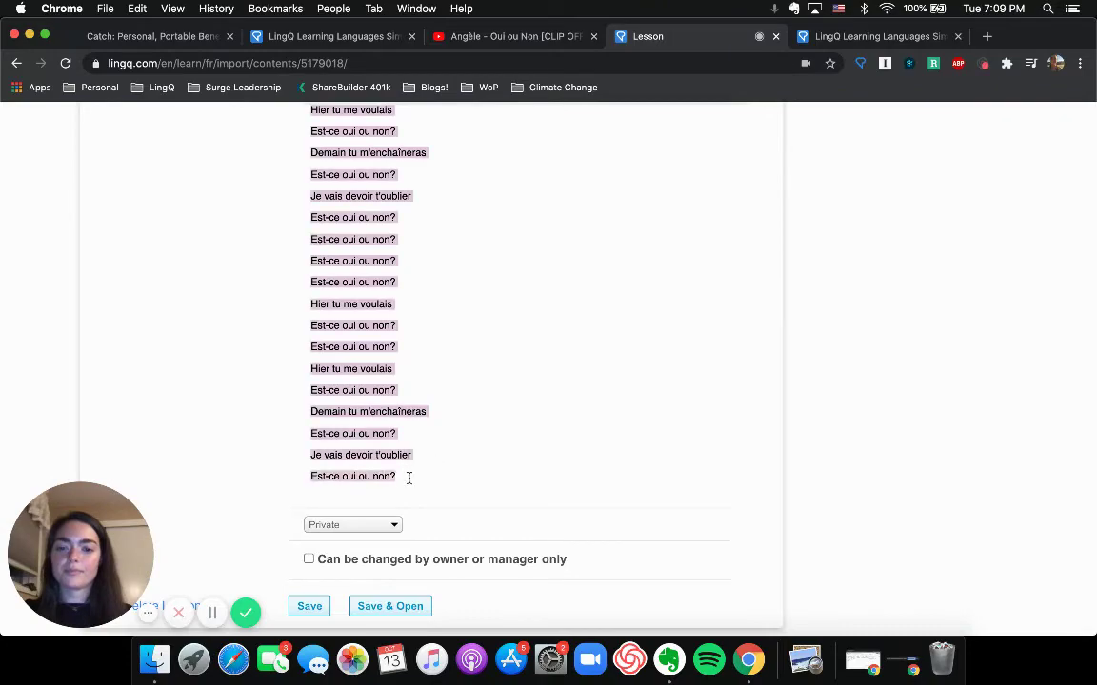
pyautogui.press('super+x')
pyautogui.scroll(7, 419, 314)
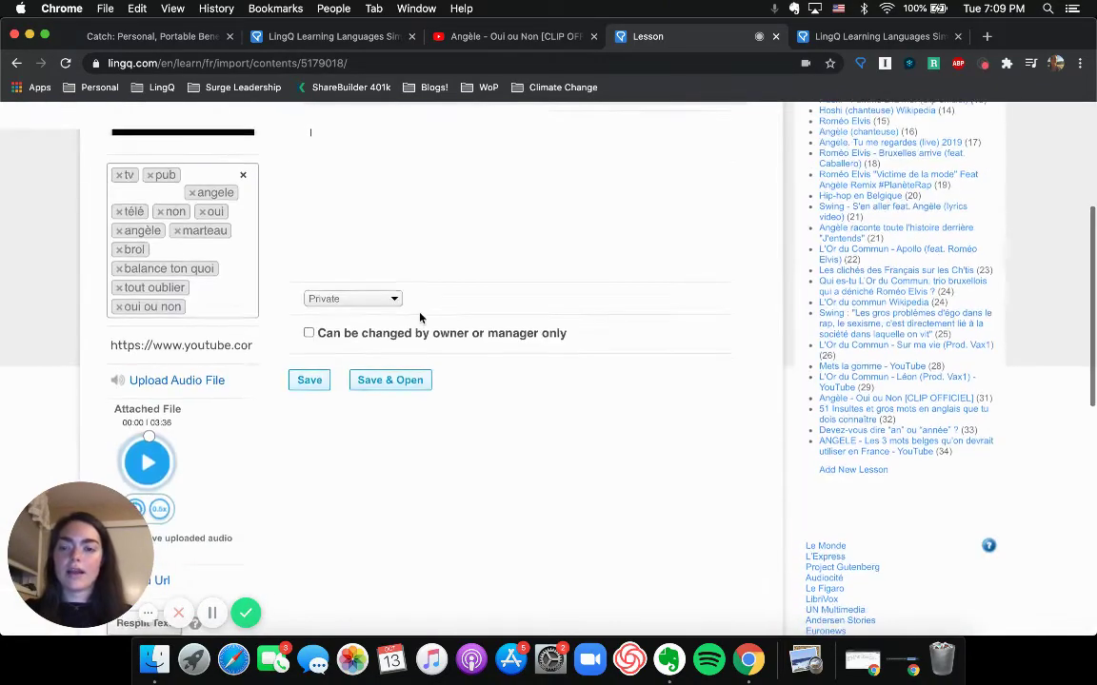
pyautogui.press('super+v')
pyautogui.scroll(6, 476, 285)
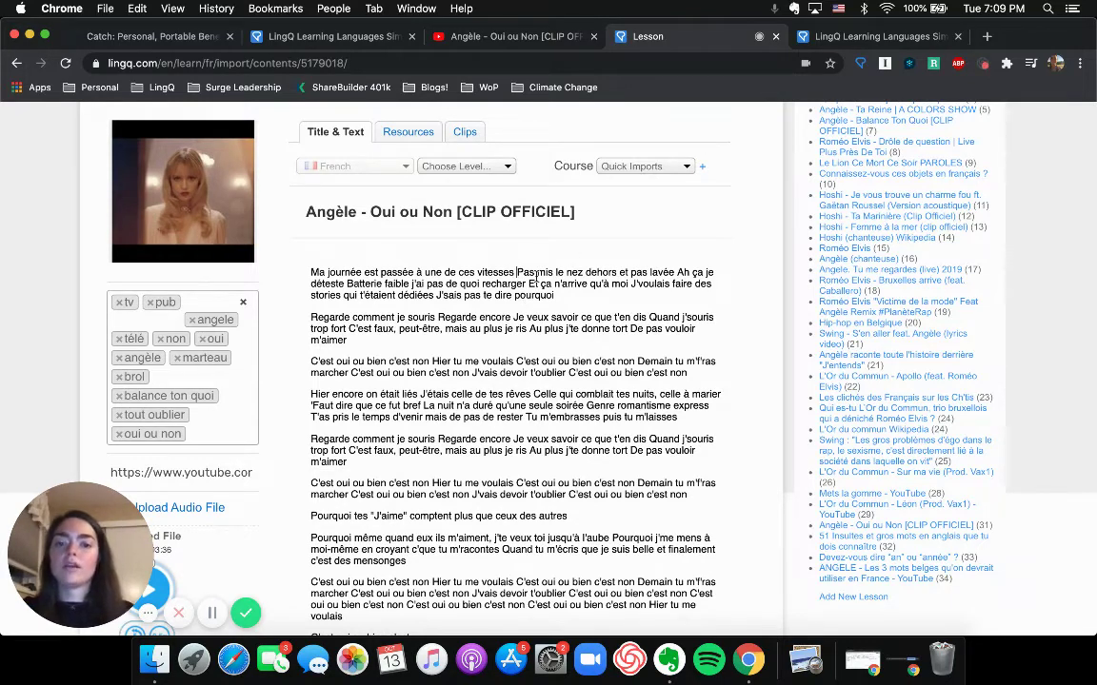
# - Split the first verse so that "Pas mis le nez dehors et pas lavée" and "Ah ça je déteste" each start a new line
pyautogui.press('Return')
pyautogui.click(470, 294)
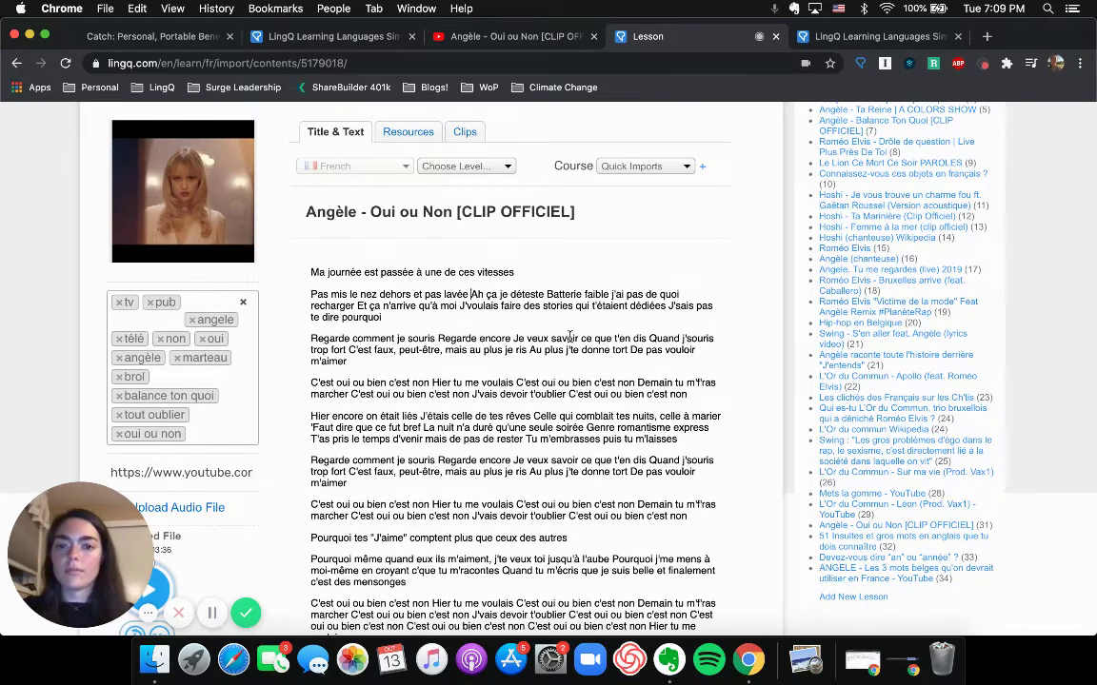
pyautogui.press('Return')
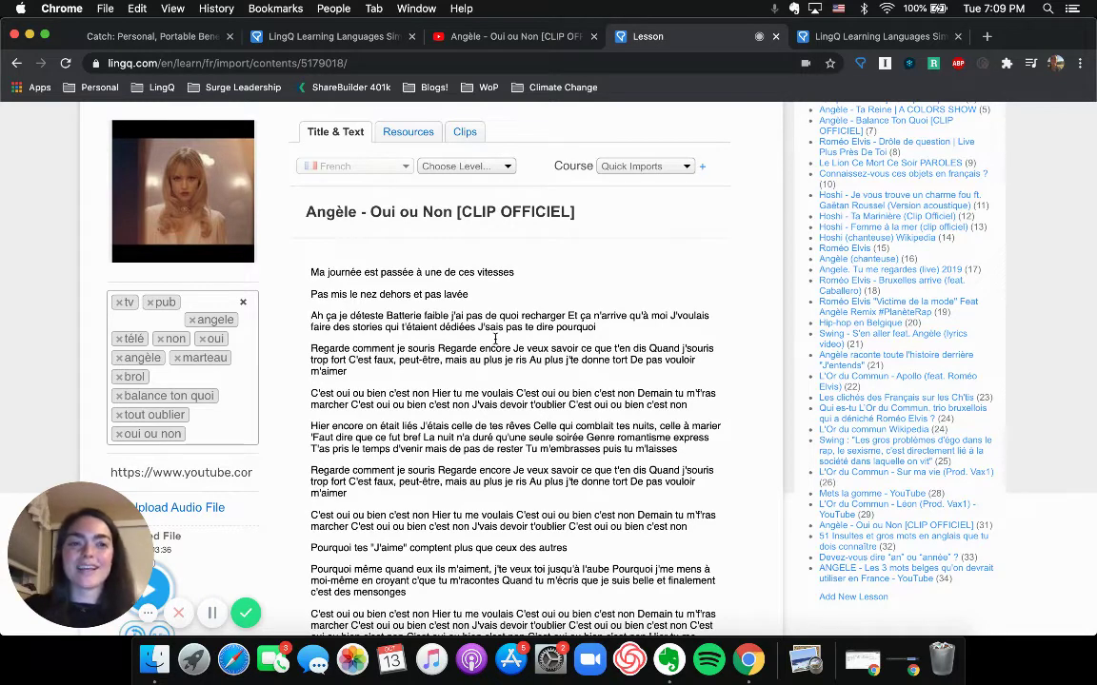
pyautogui.click(211, 613)
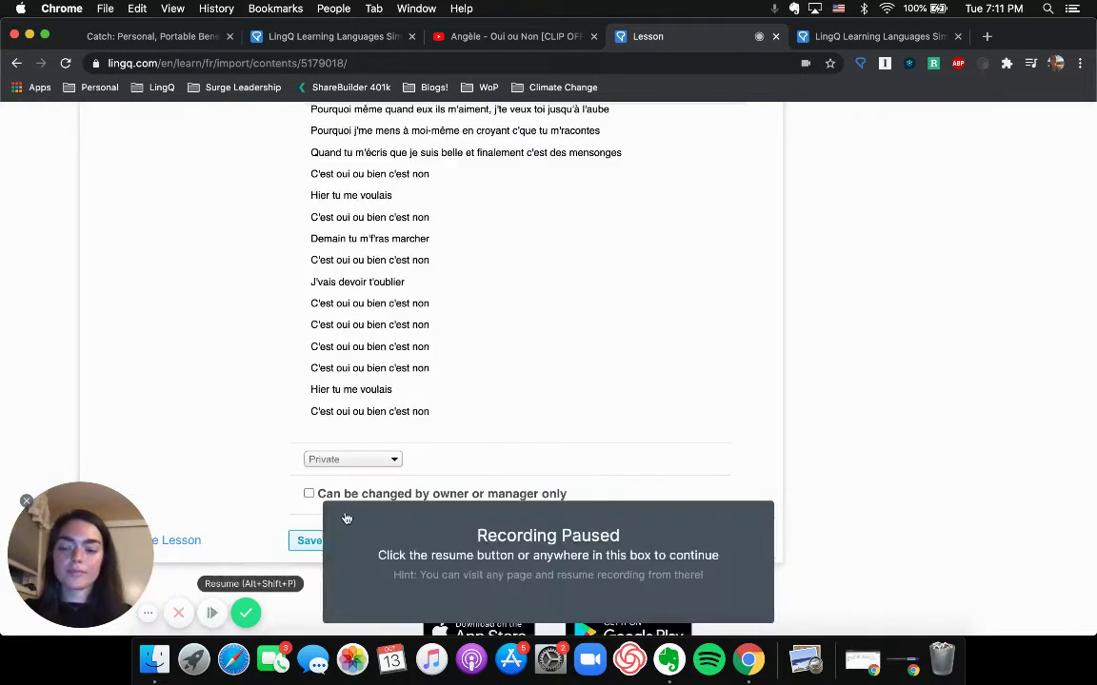
pyautogui.click(346, 518)
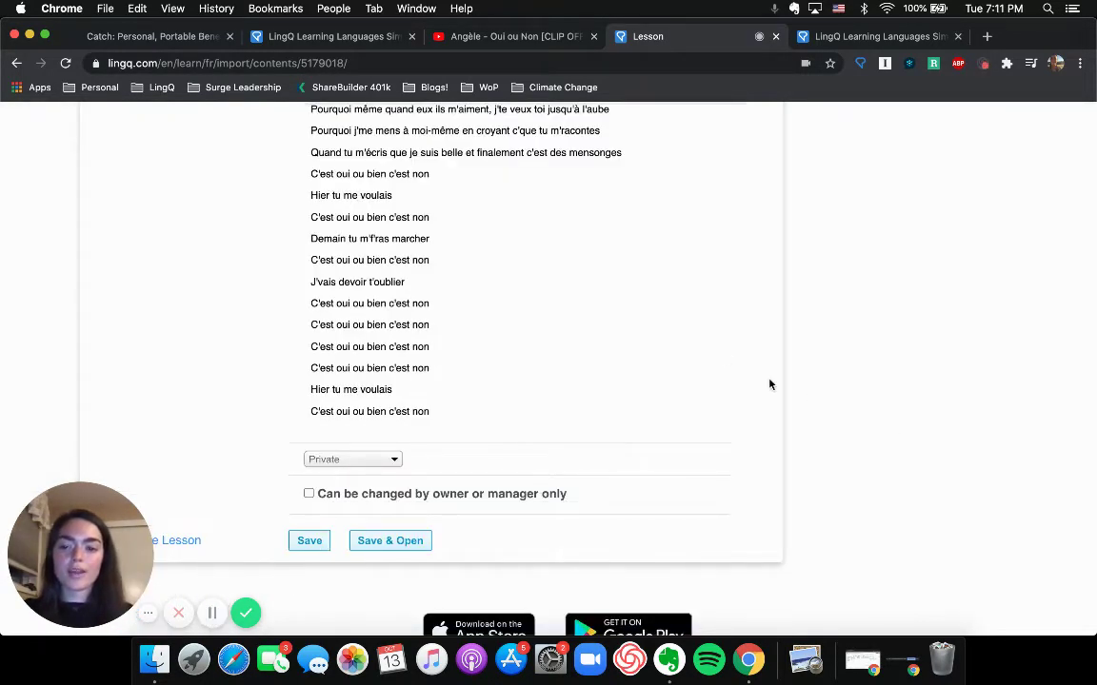
# - Check the line-separated lyrics from beginning to end, then save the lesson and open it
pyautogui.scroll(15, 770, 385)
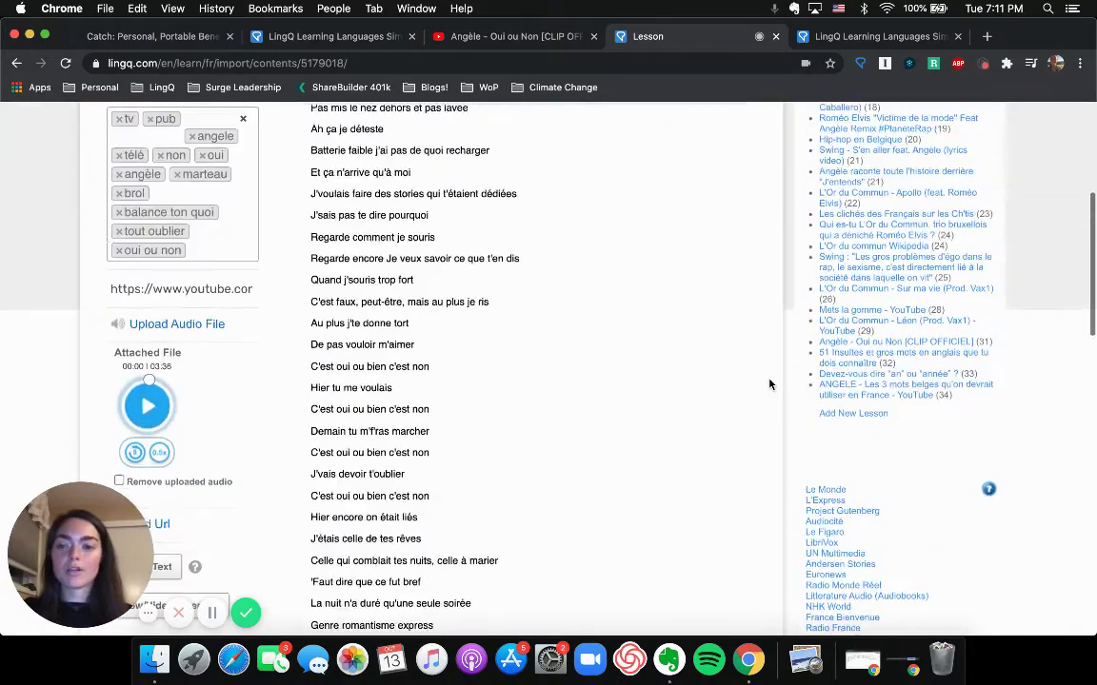
pyautogui.scroll(5, 770, 384)
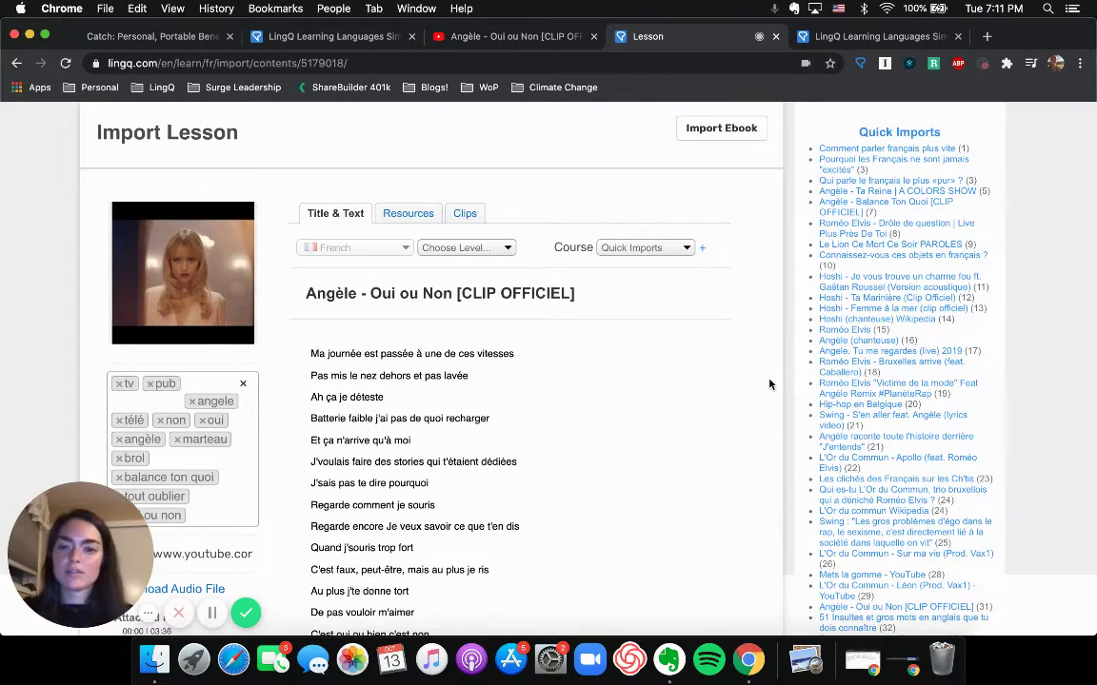
pyautogui.scroll(-10, 770, 385)
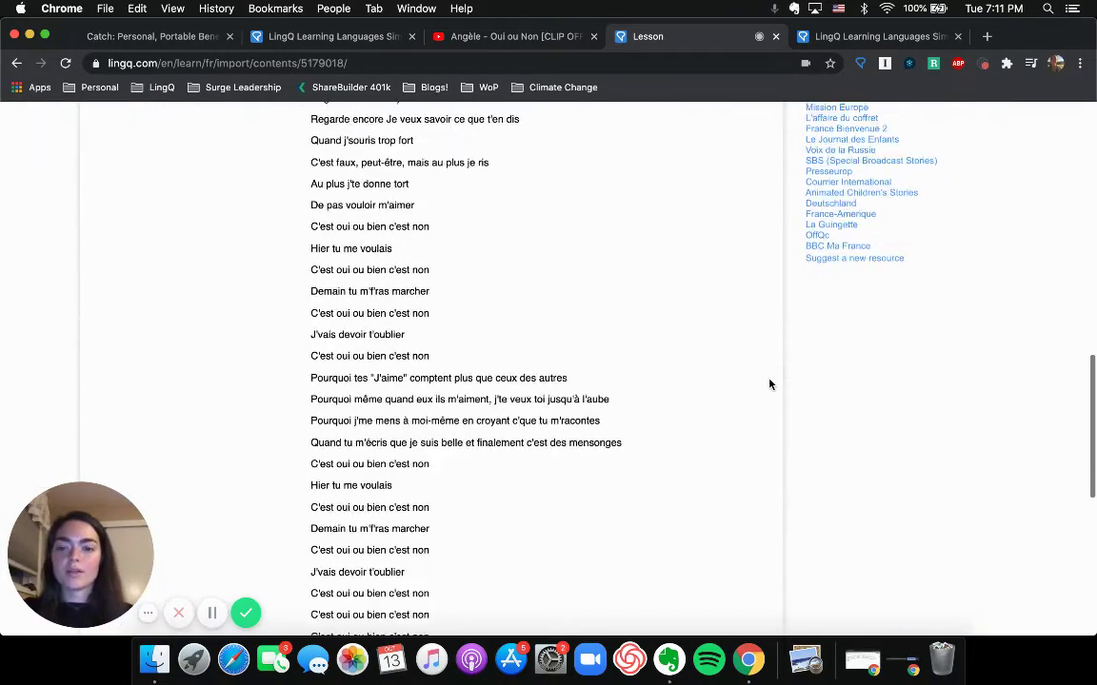
pyautogui.scroll(-6, 770, 385)
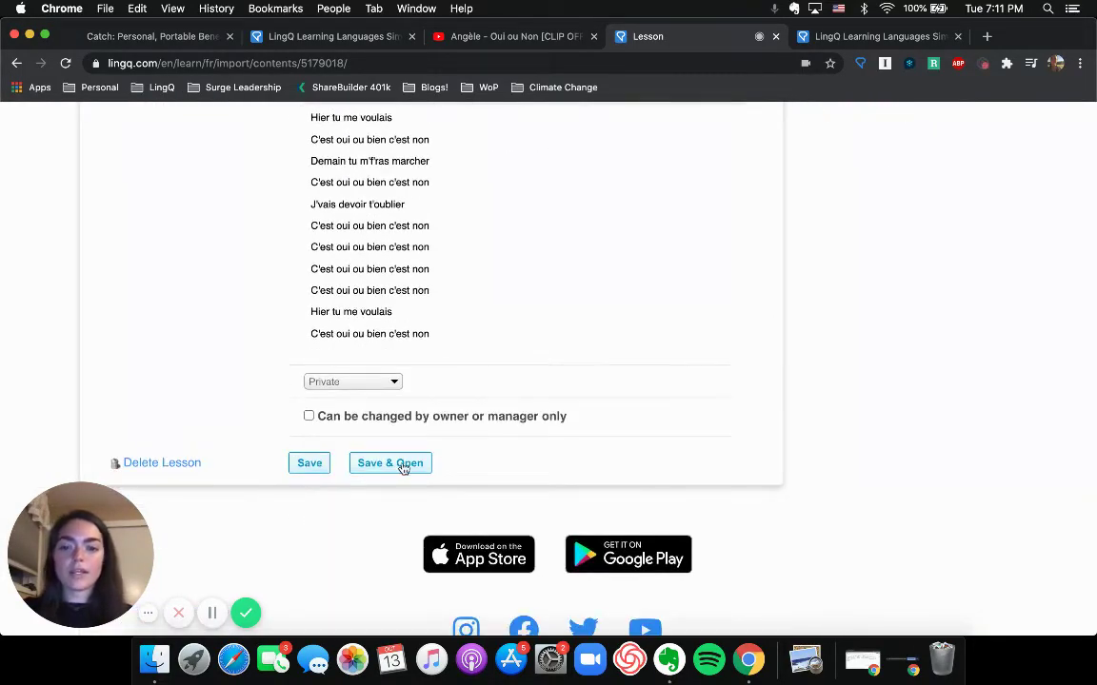
pyautogui.click(403, 464)
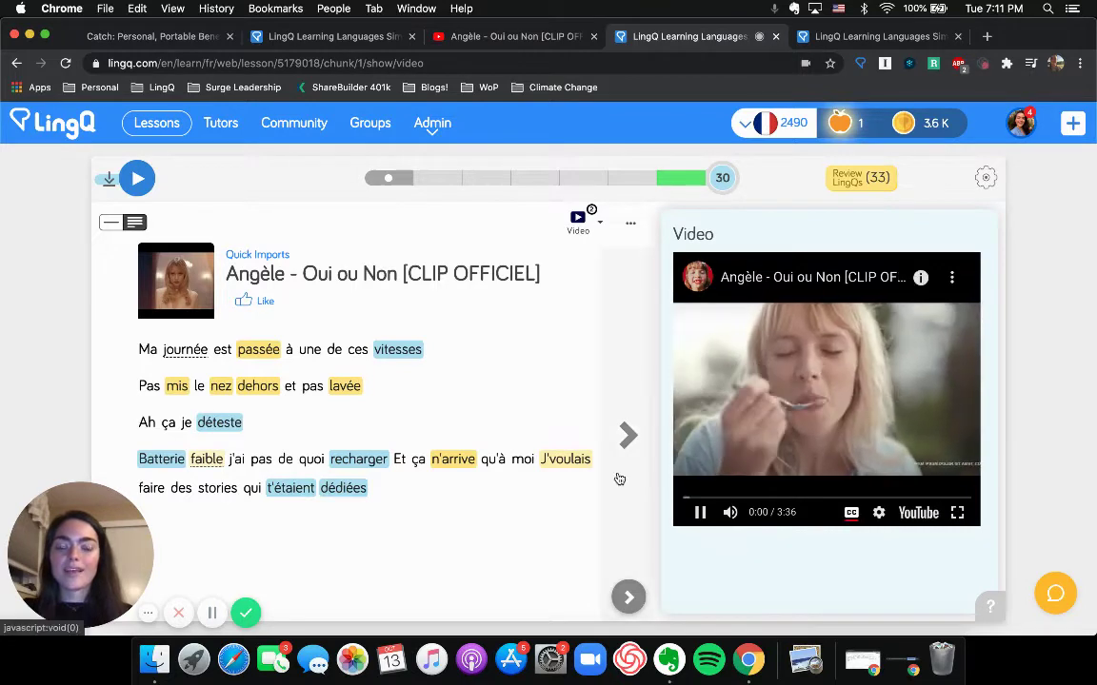
# - Pause the lesson video, change to sentence view, and pause the video shown above the first sentence
pyautogui.click(700, 514)
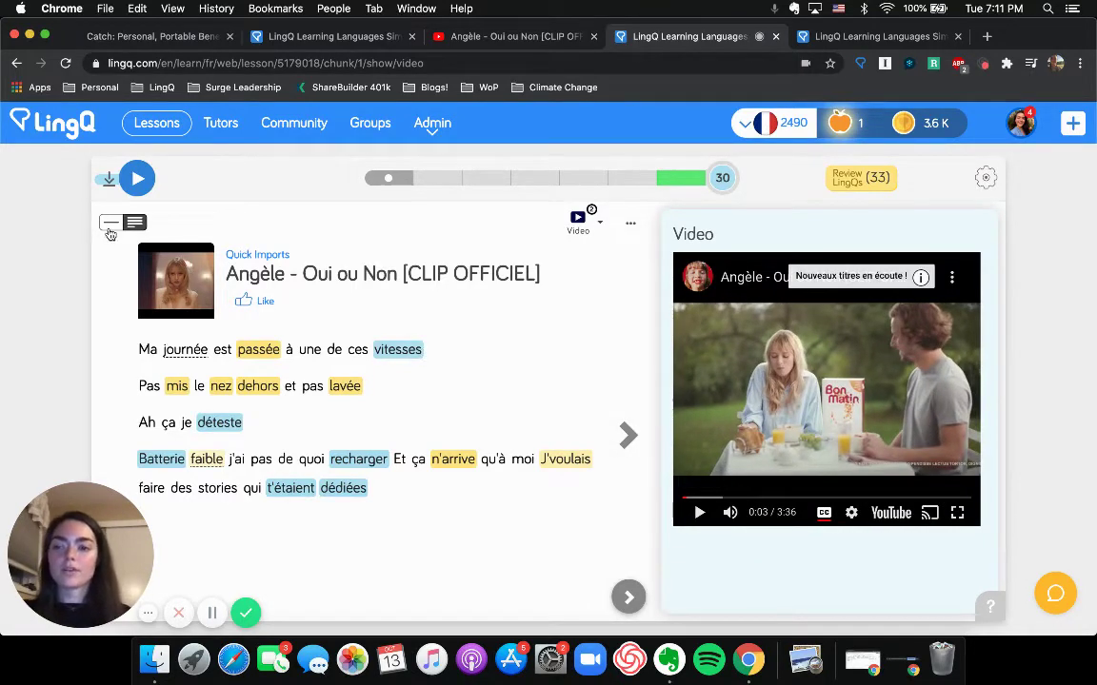
pyautogui.click(112, 225)
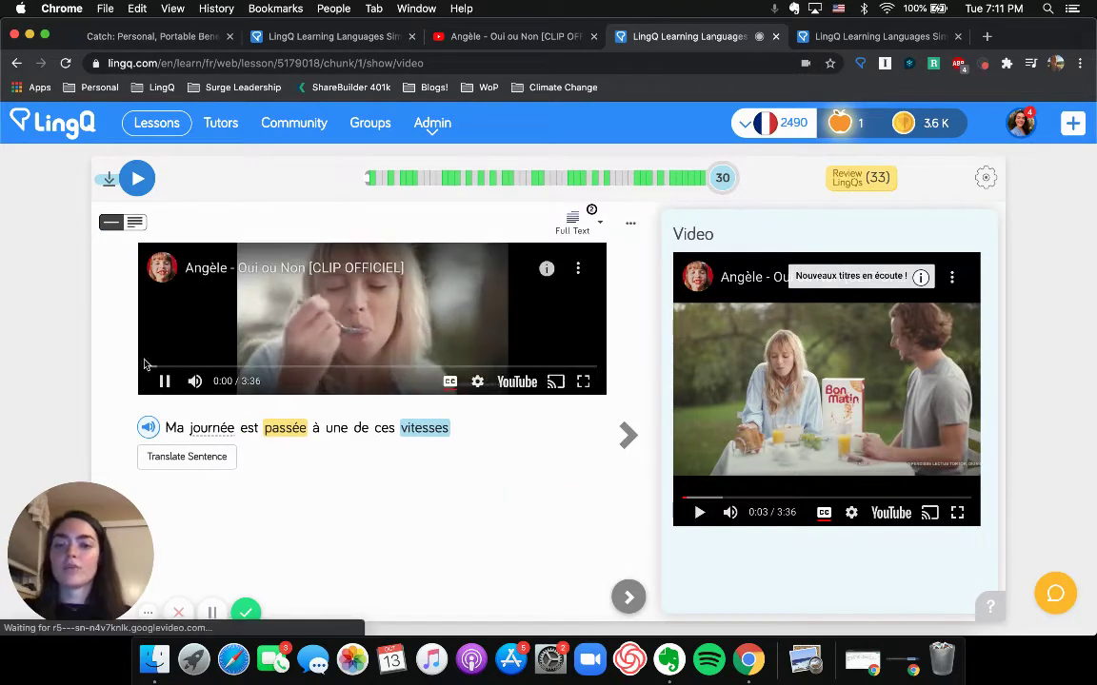
pyautogui.click(163, 381)
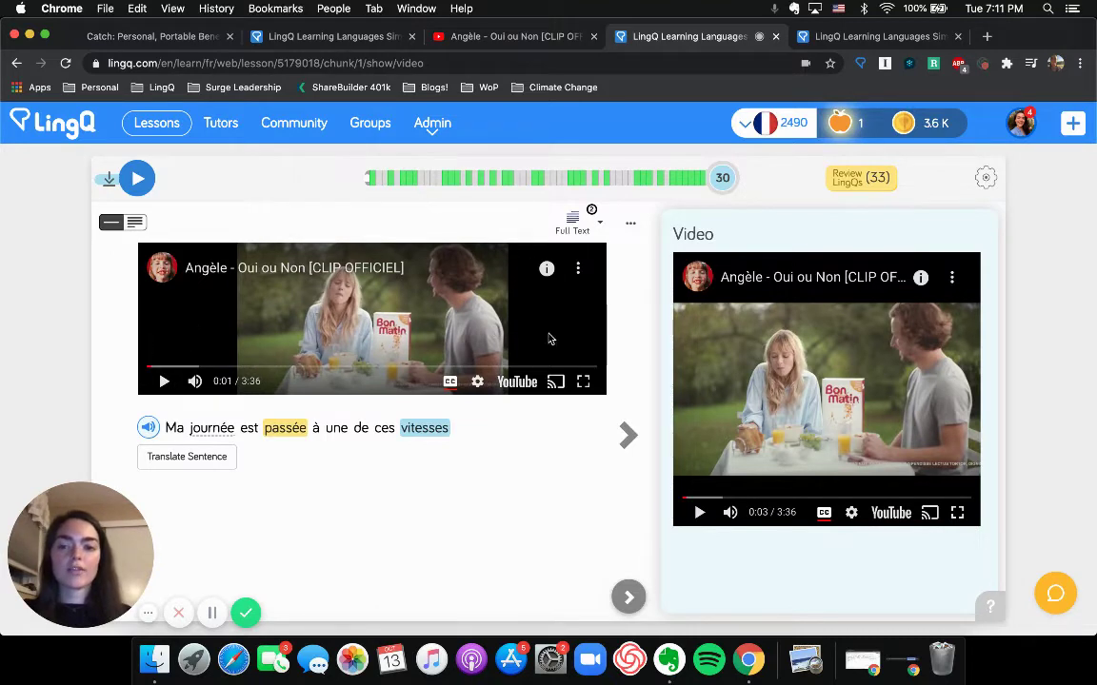
# - Save "speeds" as the translation of "vitesses" while playing the video to 0:10, and advance to the second sentence
pyautogui.click(421, 430)
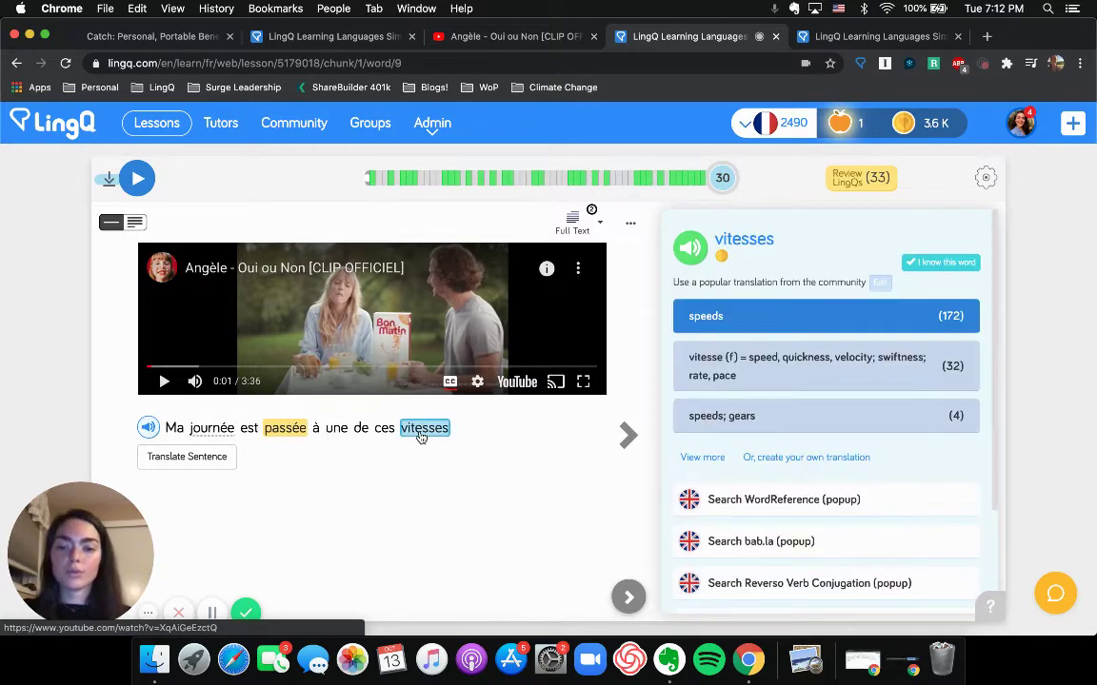
pyautogui.click(161, 382)
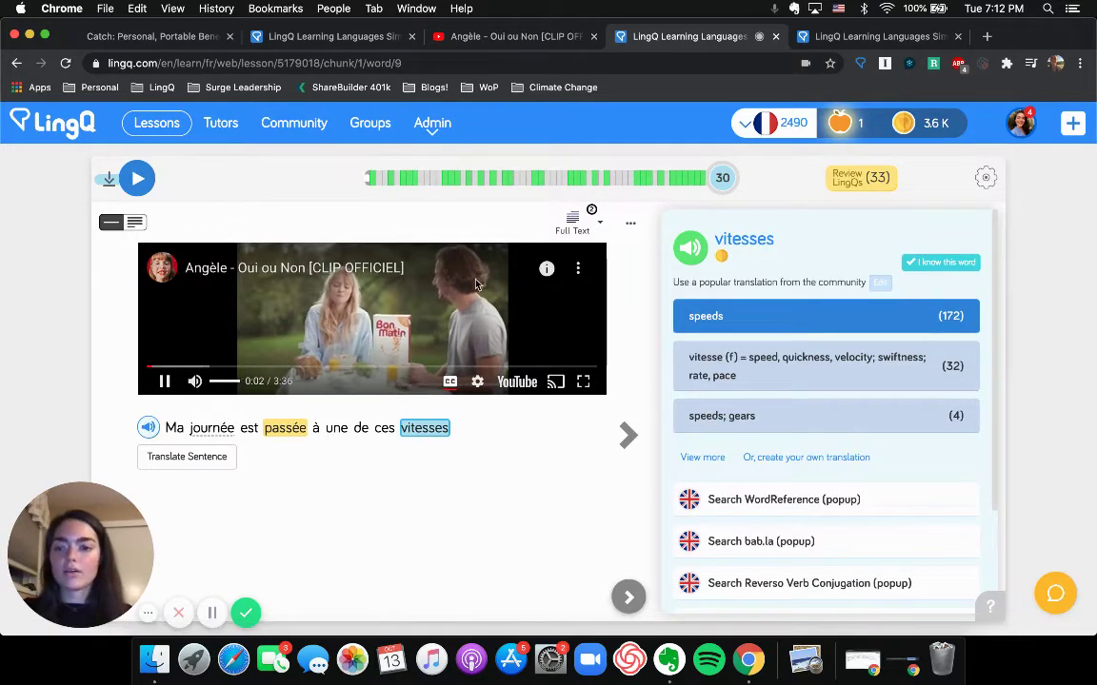
pyautogui.click(751, 315)
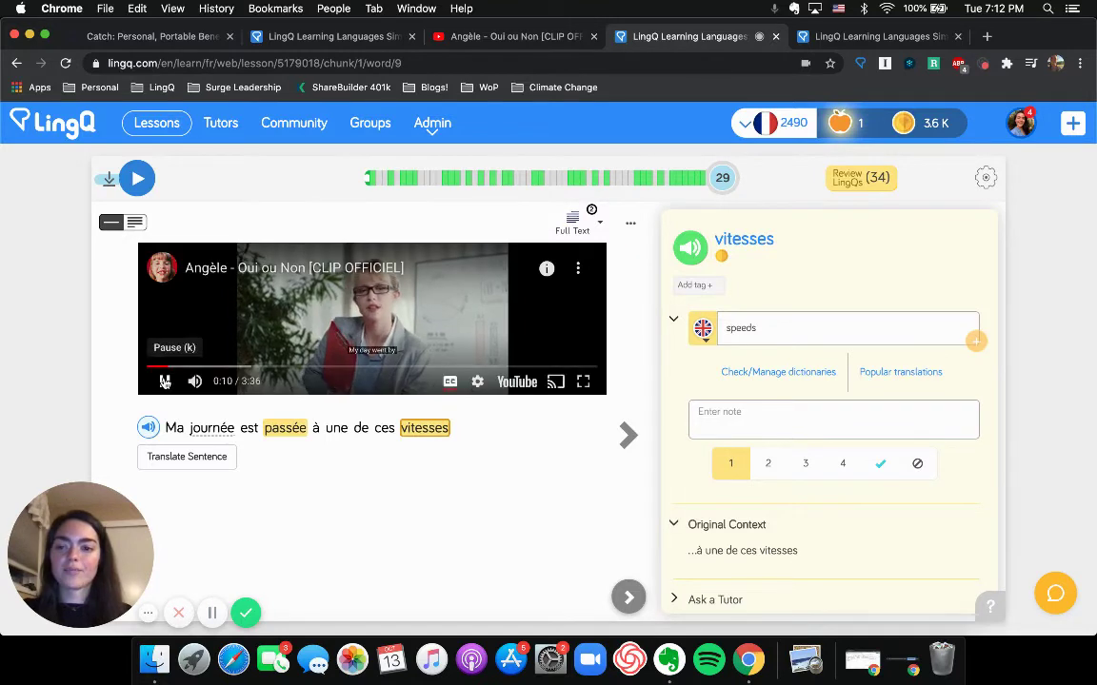
pyautogui.click(168, 381)
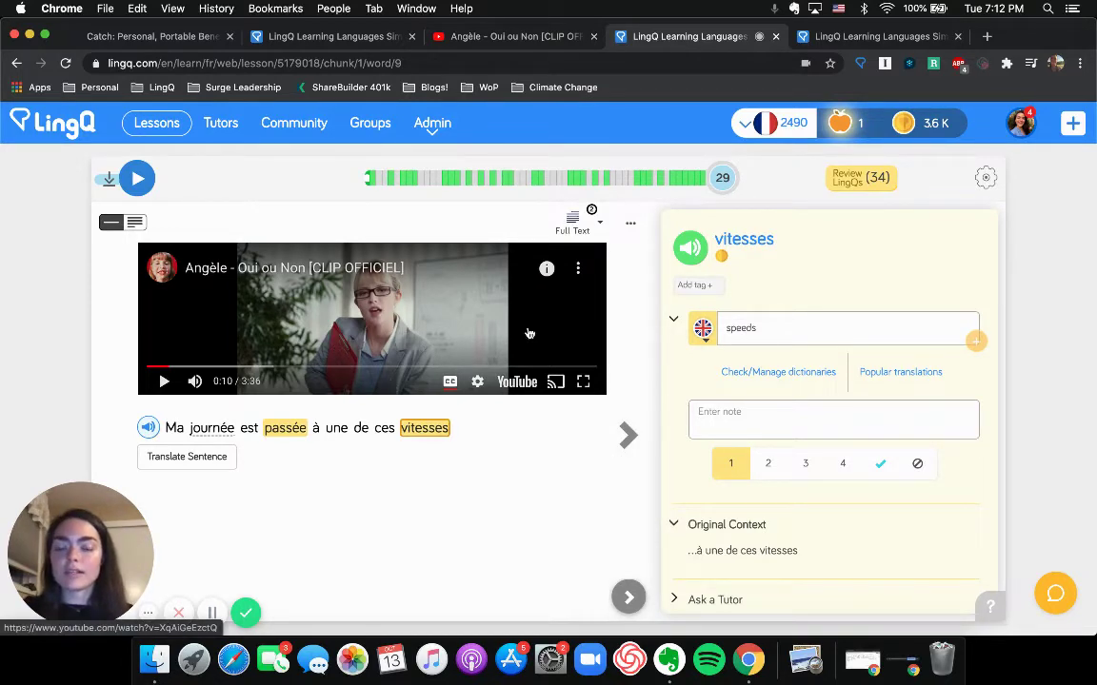
pyautogui.click(627, 437)
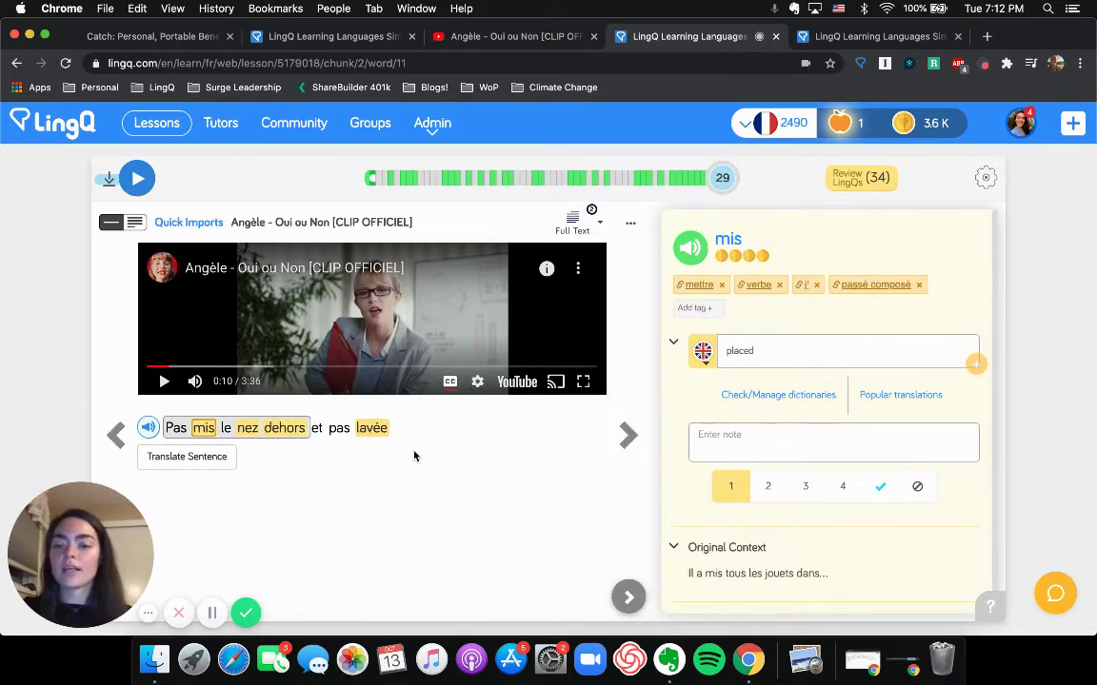
# - Advance to the third sentence, "Ah ça je déteste", and play the lesson audio at 0.5x speed
pyautogui.click(639, 434)
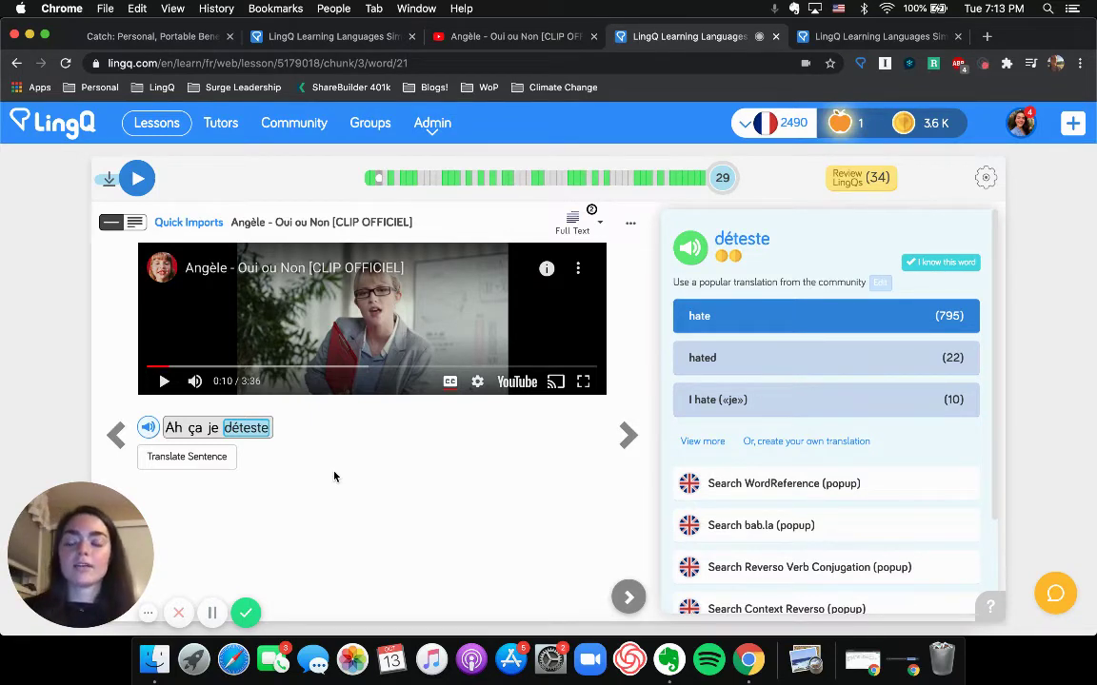
pyautogui.click(138, 181)
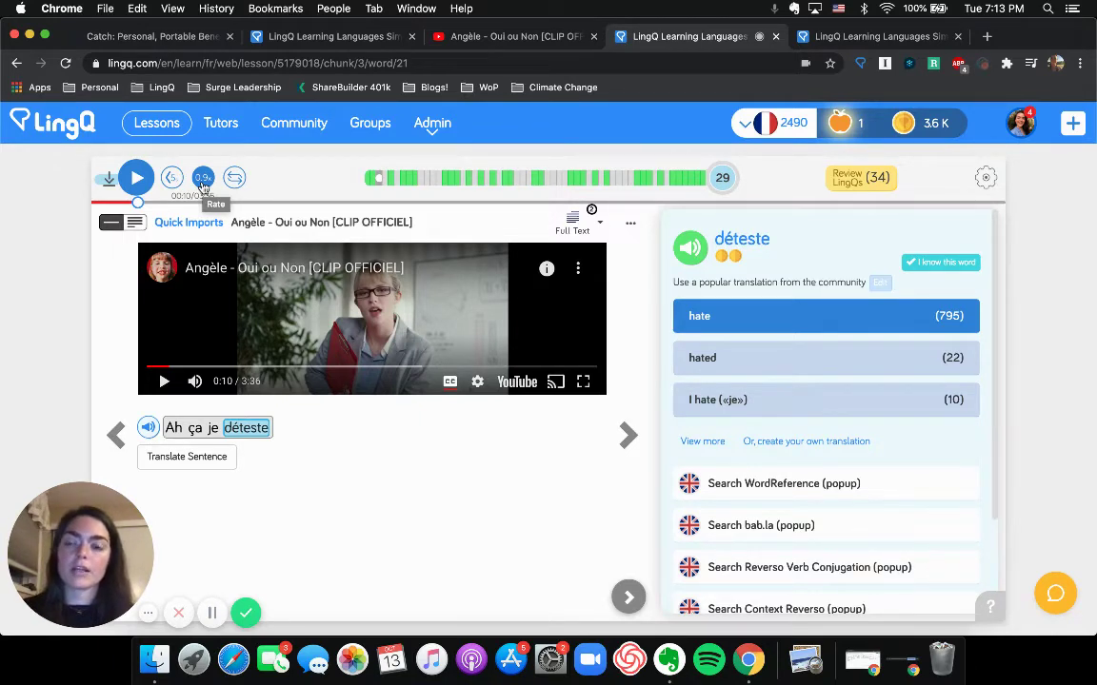
pyautogui.click(203, 181)
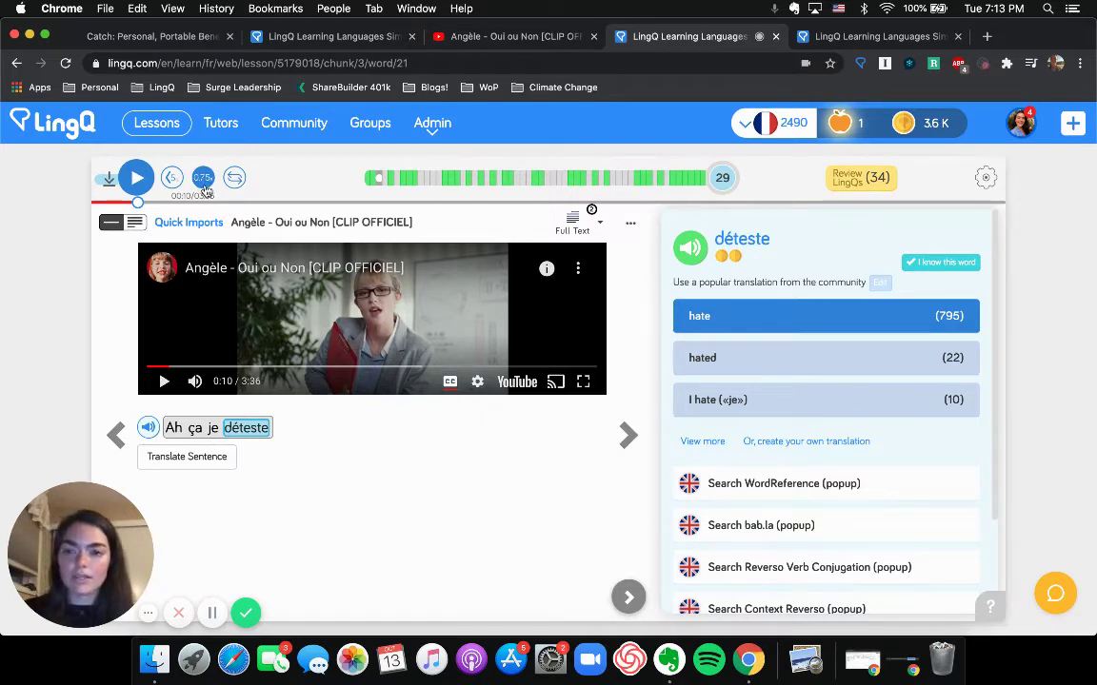
pyautogui.click(204, 182)
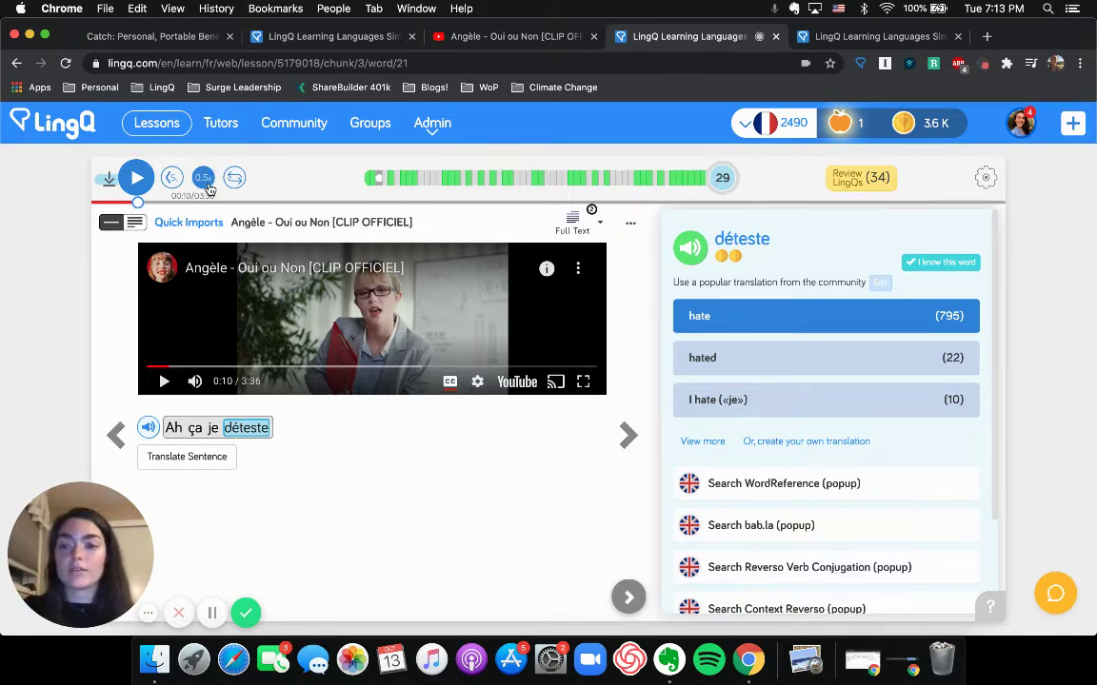
pyautogui.click(137, 179)
pyautogui.press('XF86AudioRaiseVolume')
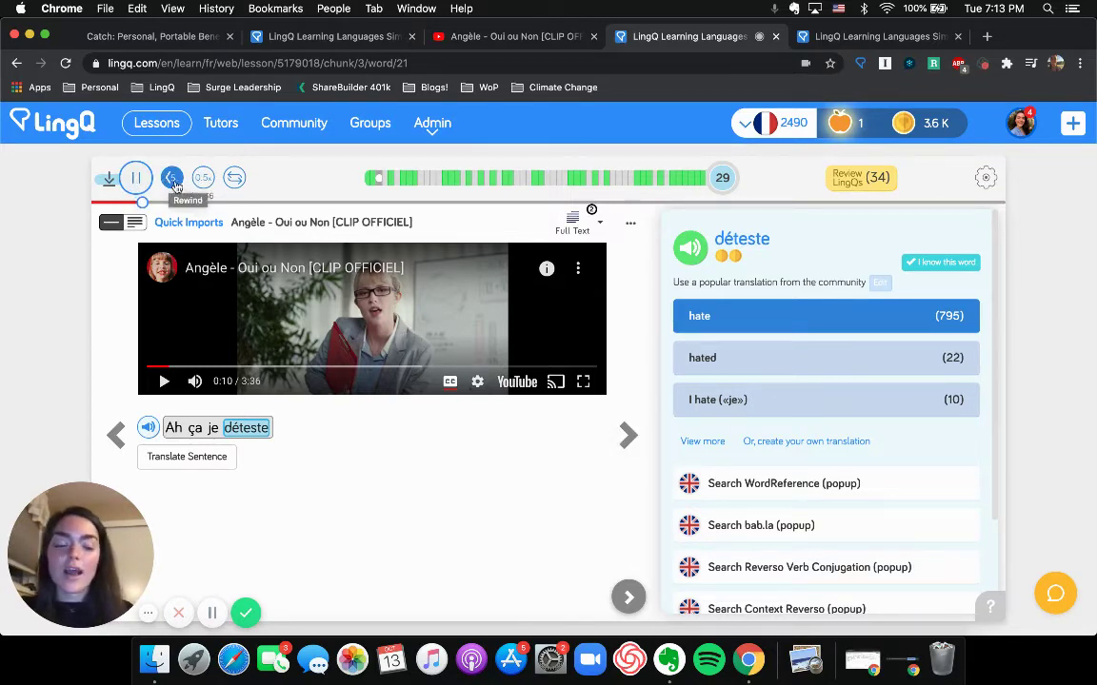
pyautogui.click(137, 179)
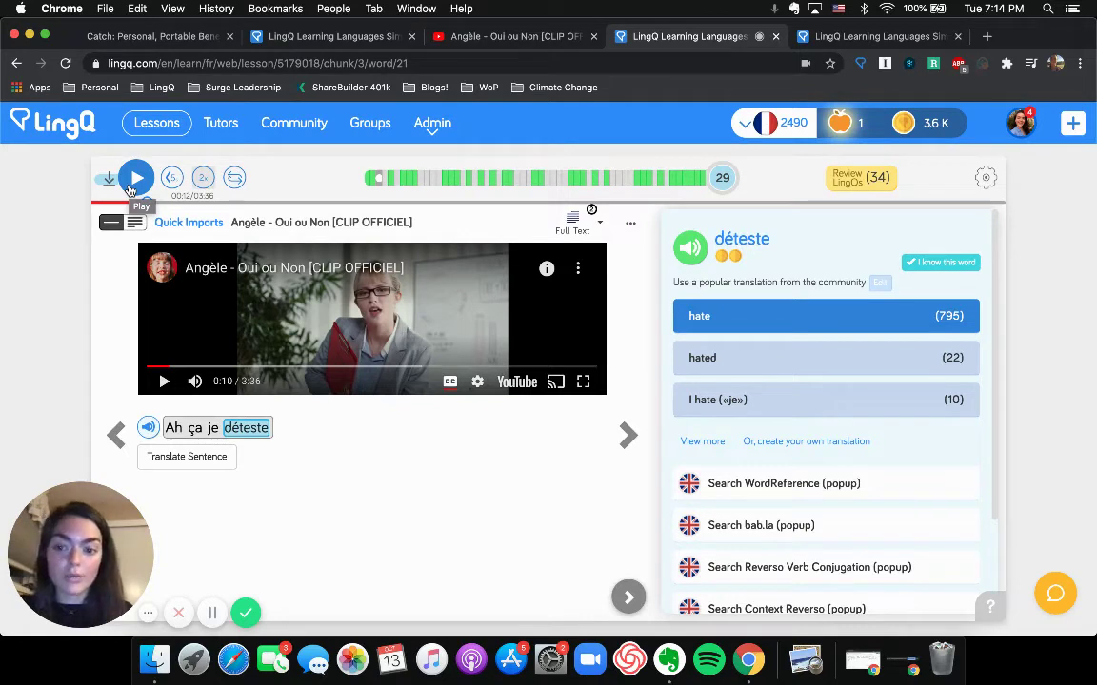
# - Listen to the lesson audio at the faster 2x and 1.5x speeds
pyautogui.click(131, 187)
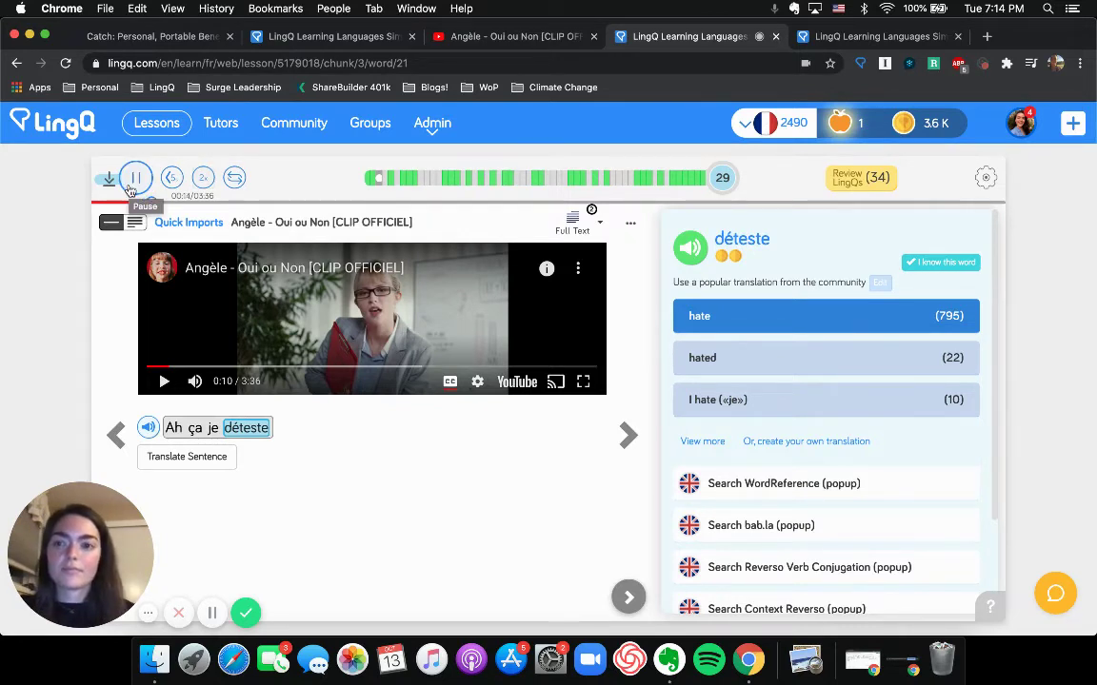
pyautogui.click(202, 179)
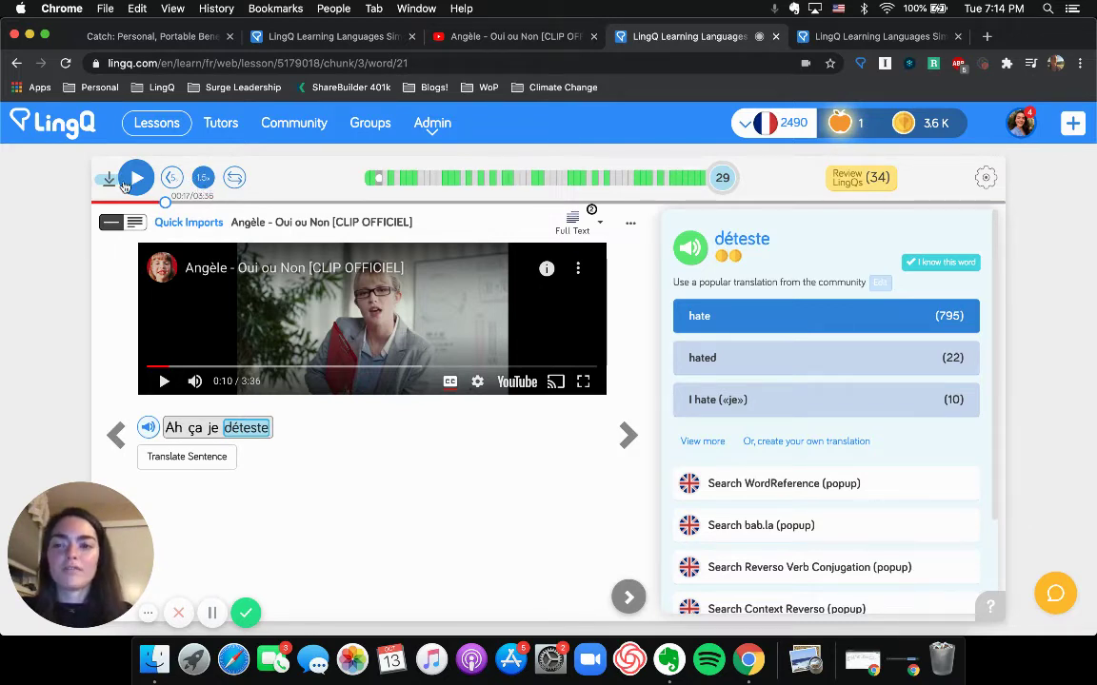
pyautogui.press('space')
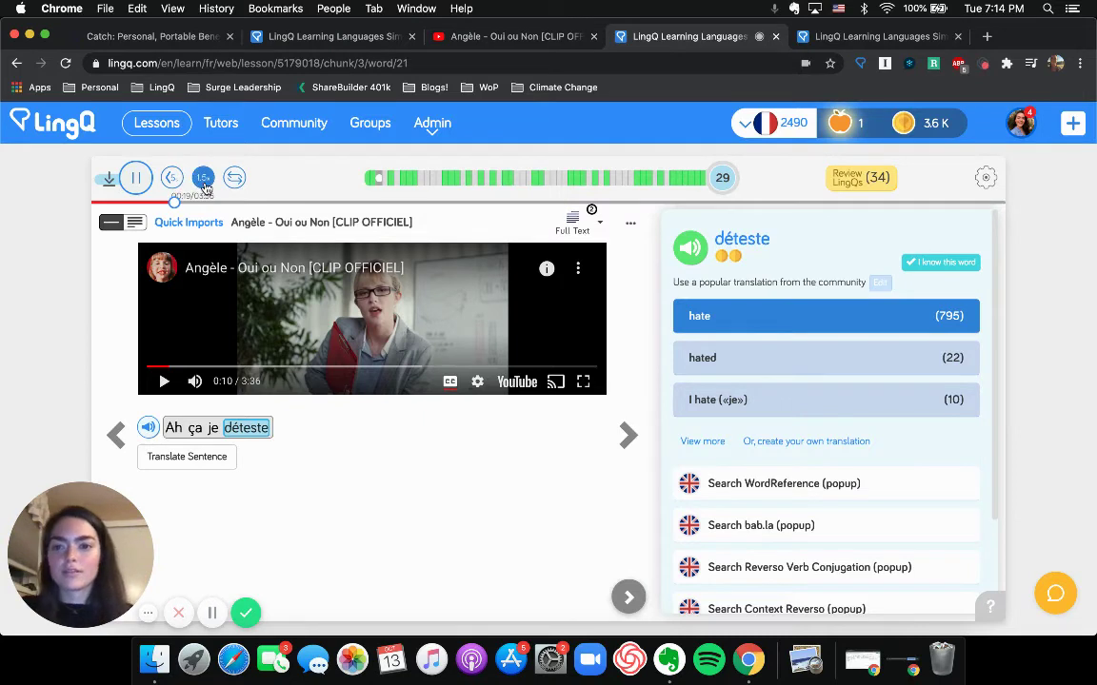
# - Reset the lesson audio speed to 1x and rewind it in 5-second jumps to 0:14, with playback paused
pyautogui.click(204, 180)
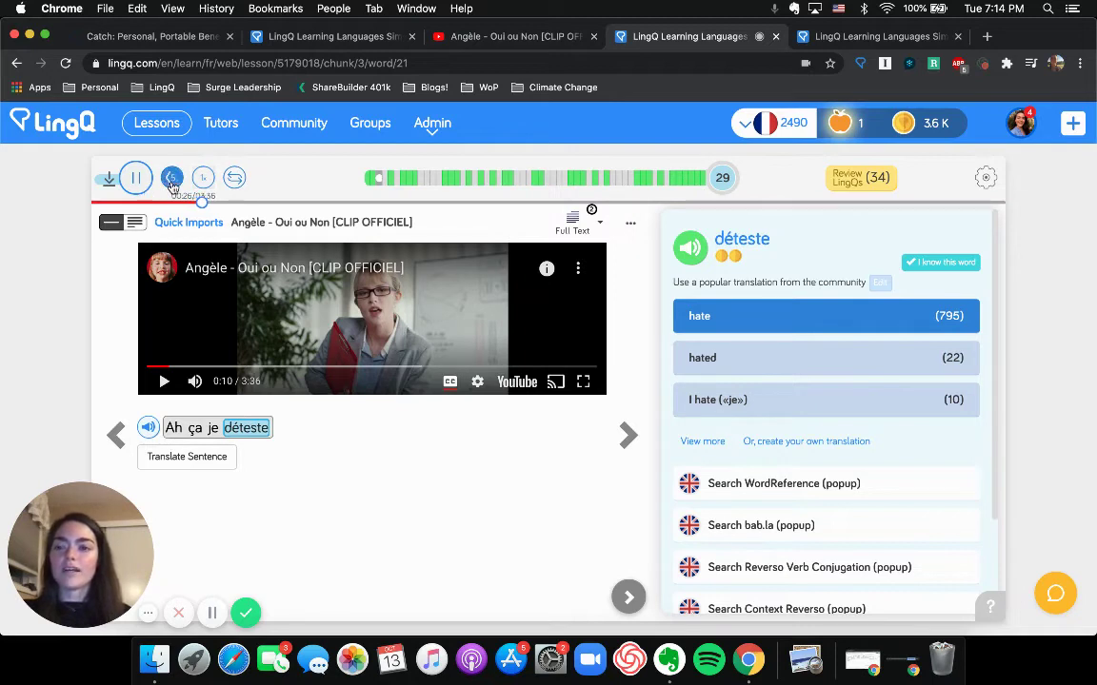
pyautogui.click(173, 182)
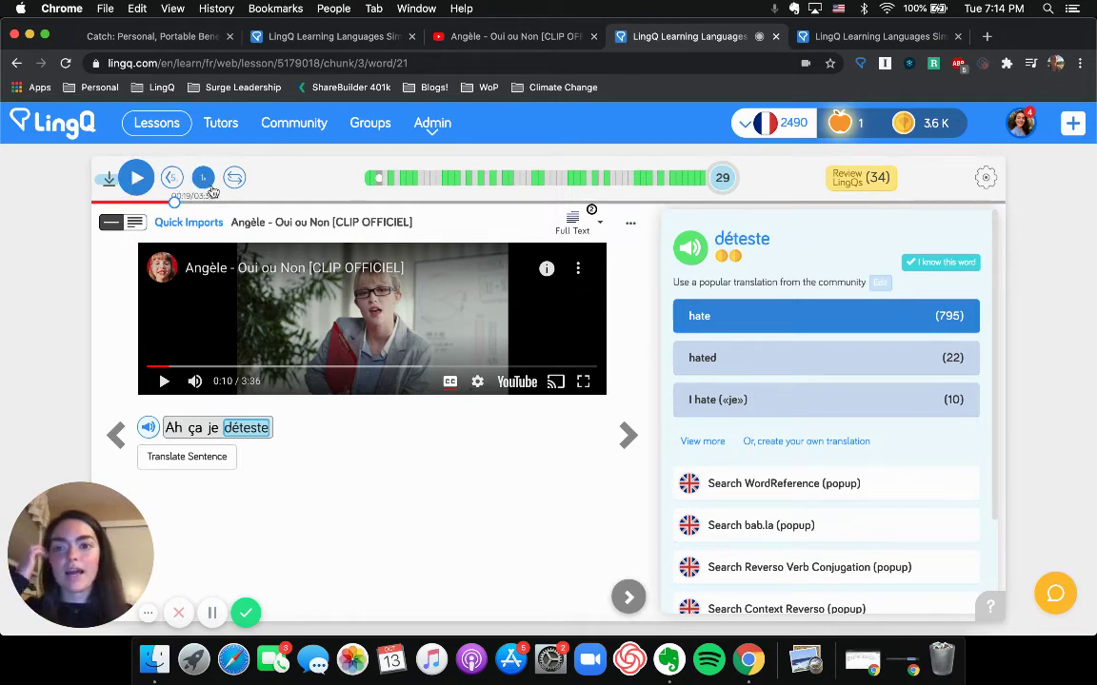
pyautogui.click(172, 182)
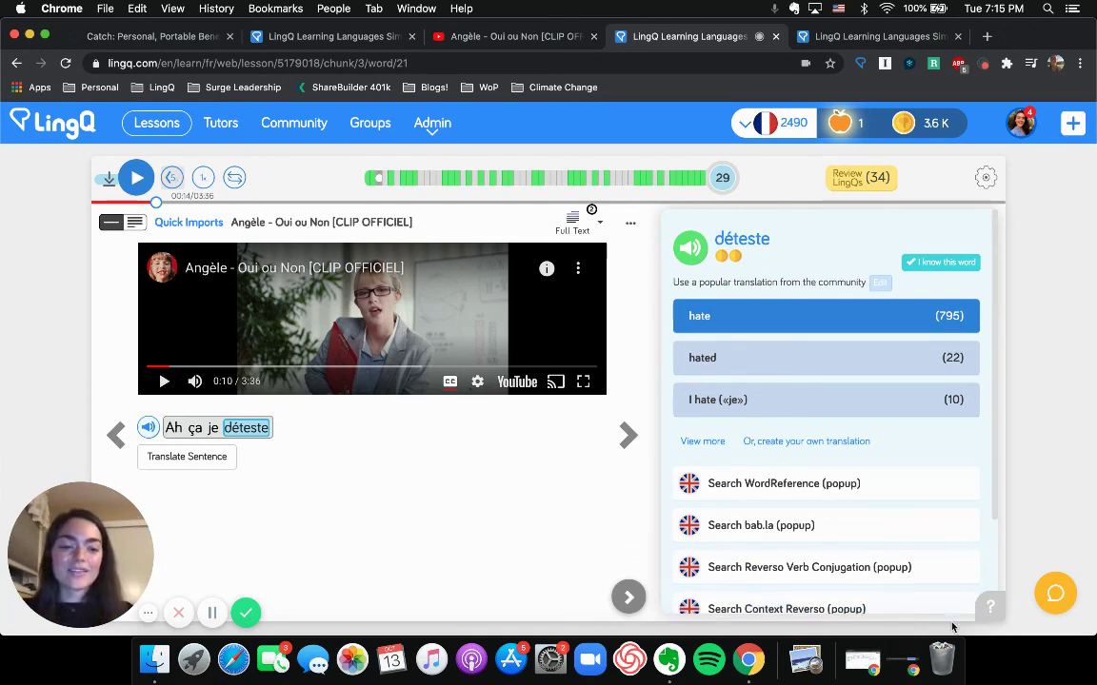
pyautogui.click(912, 663)
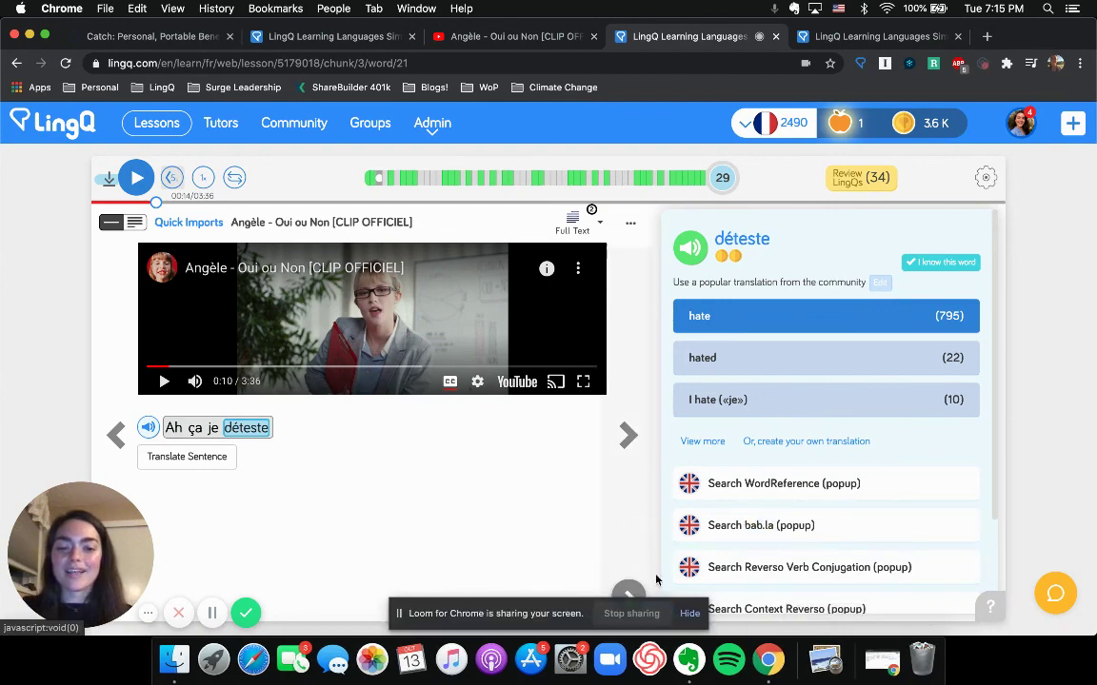